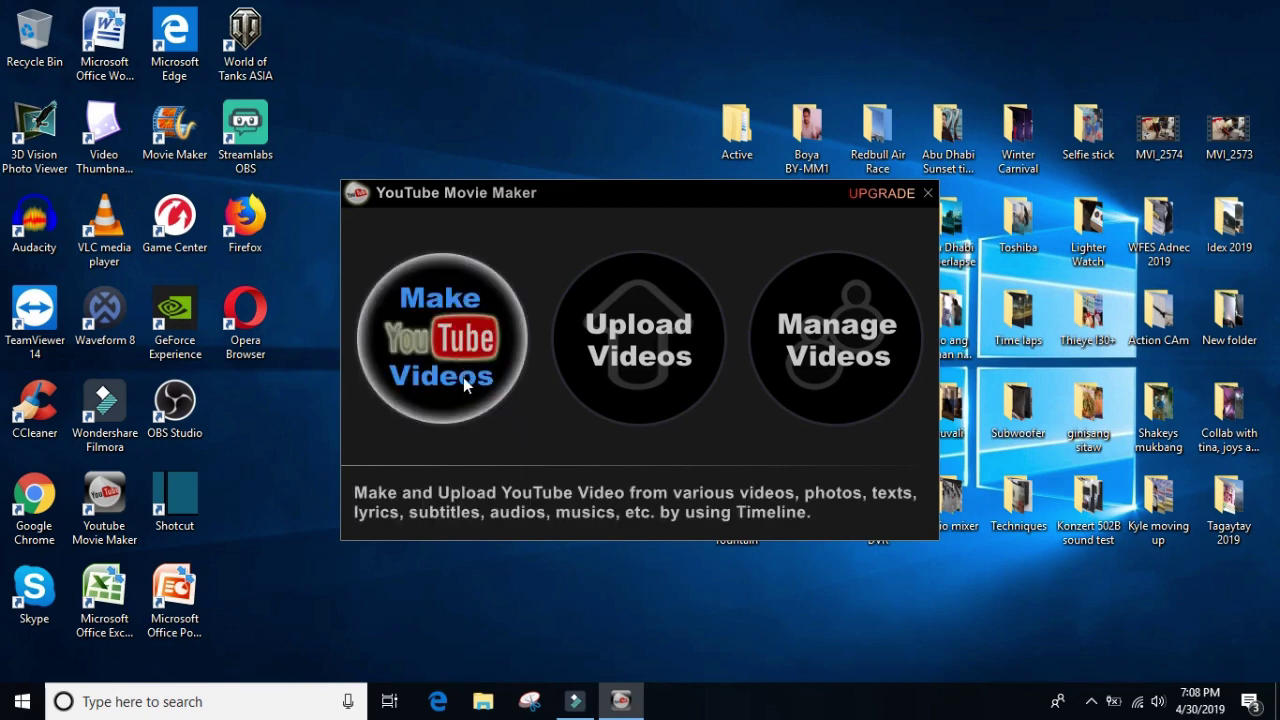
Step: Launch the Make YouTube Videos editor in the Free Edition without upgrading, maximize its window and dismiss the guides notice
click(462, 375)
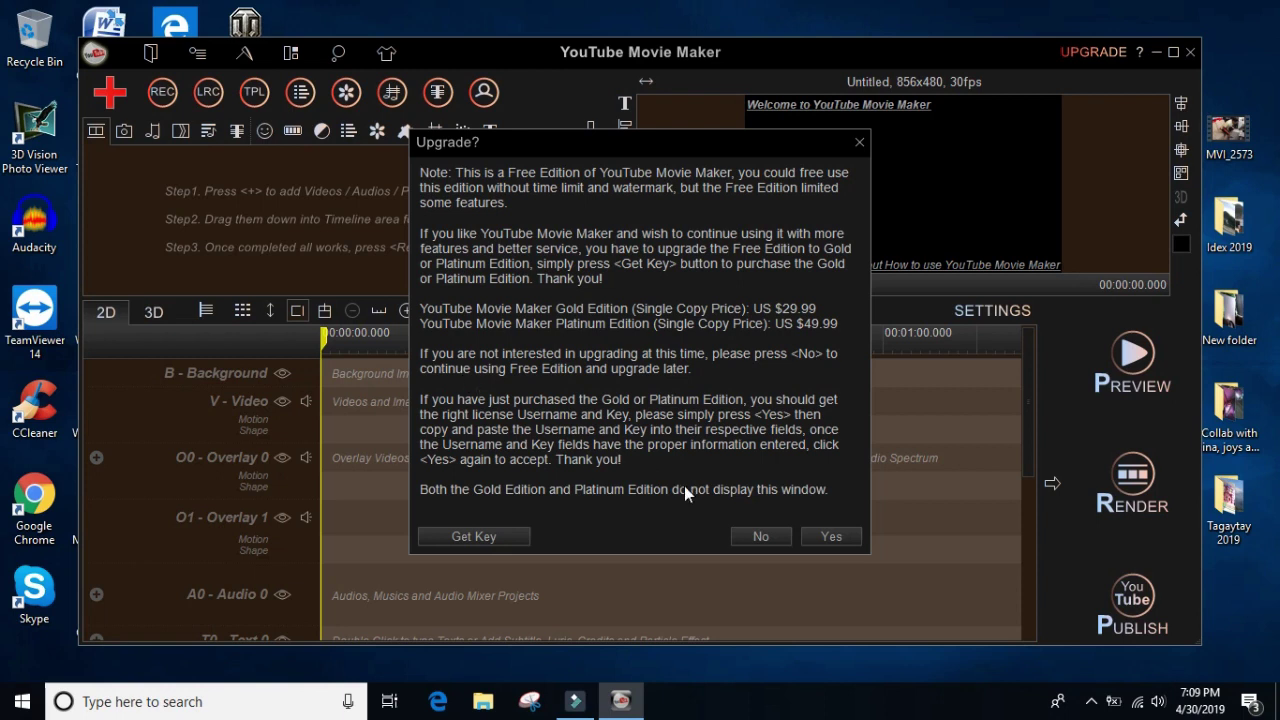
click(745, 537)
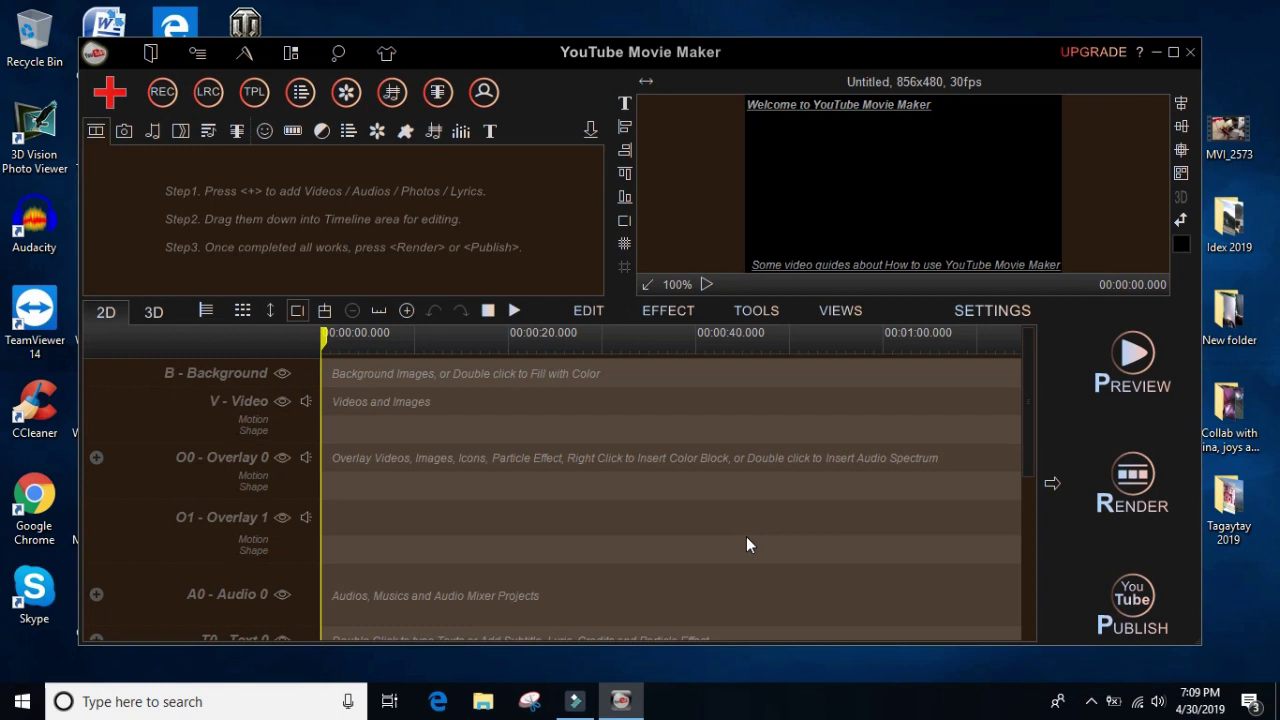
click(1174, 52)
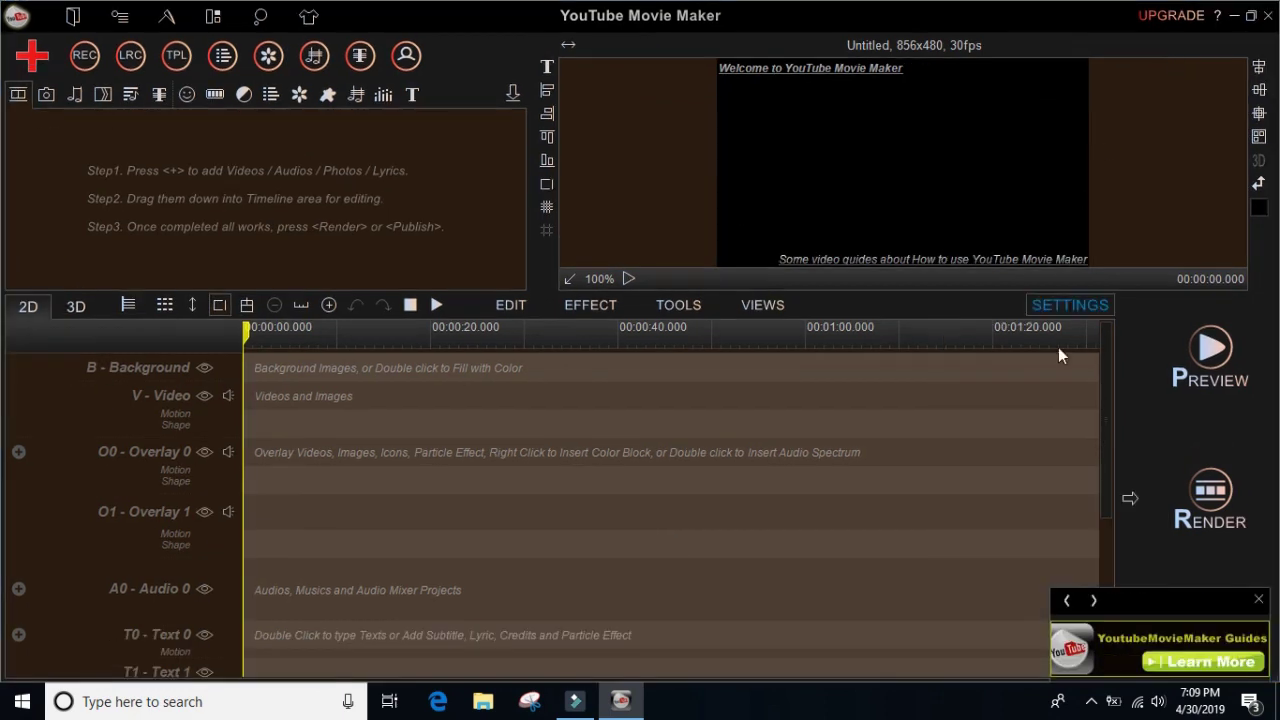
click(1262, 600)
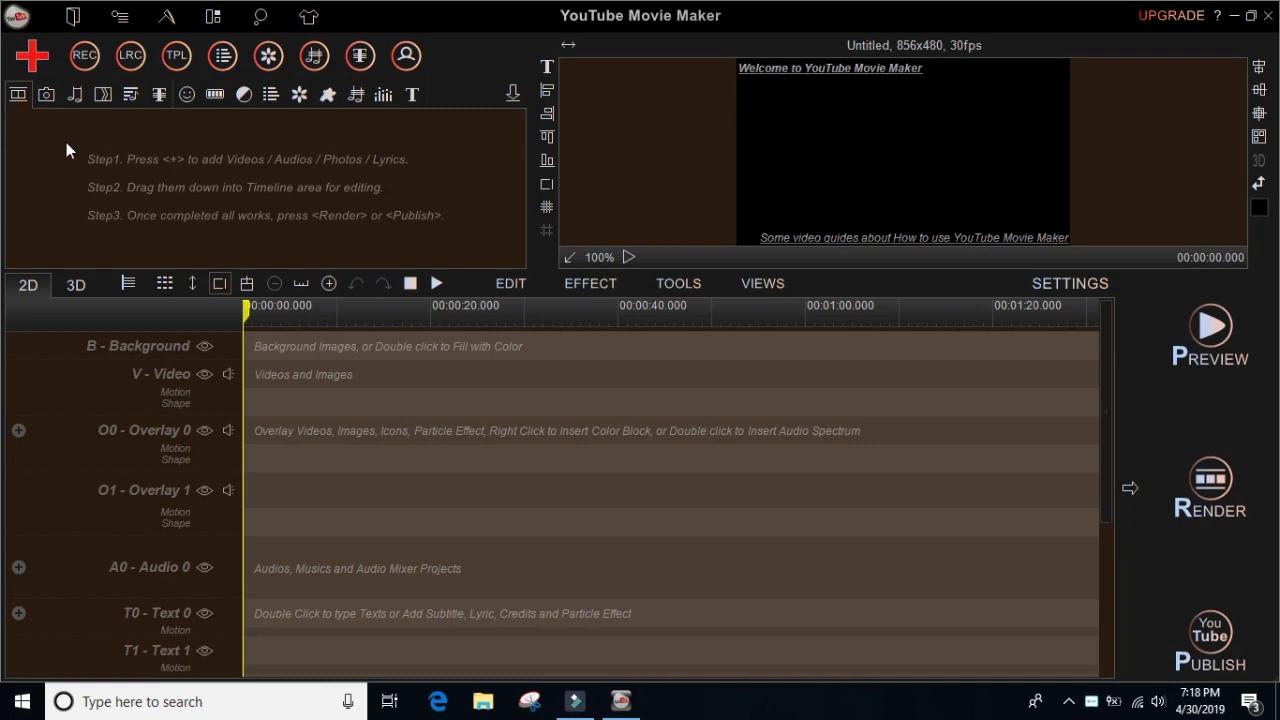
Step: Open the existing project file "jingle bell" from the "1- Jingle Bells for Demo" folder
click(76, 19)
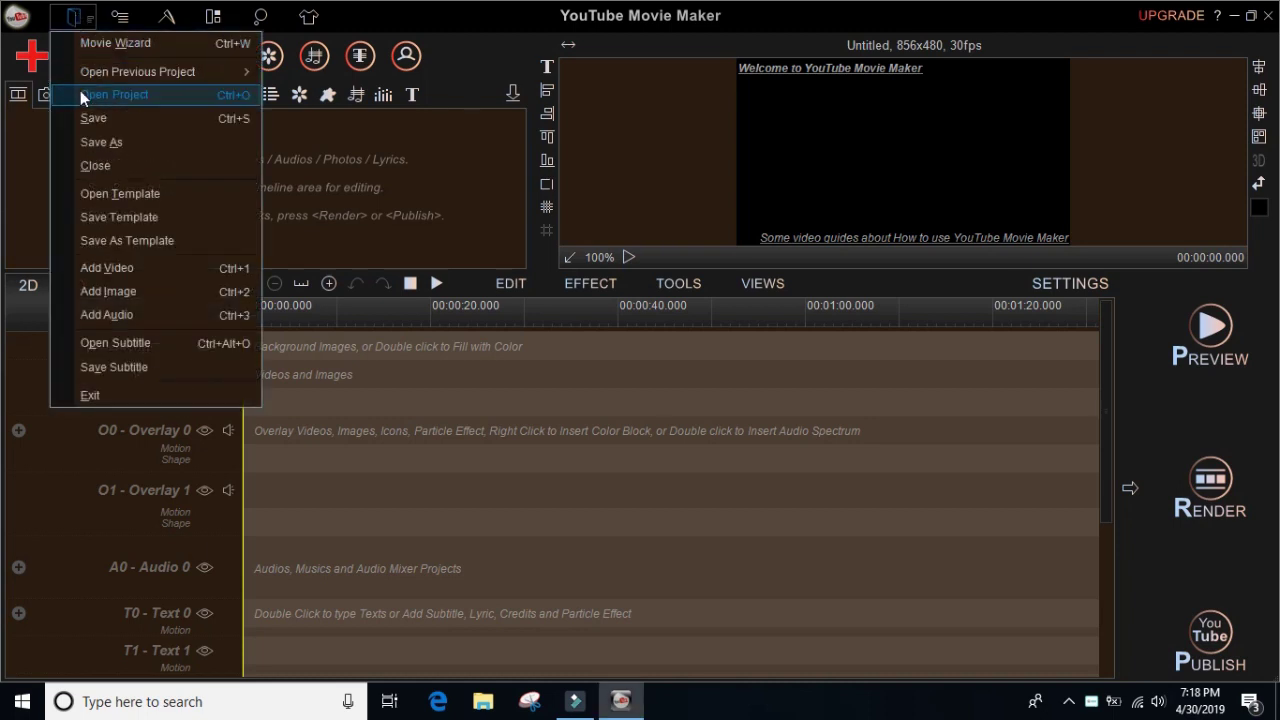
click(113, 99)
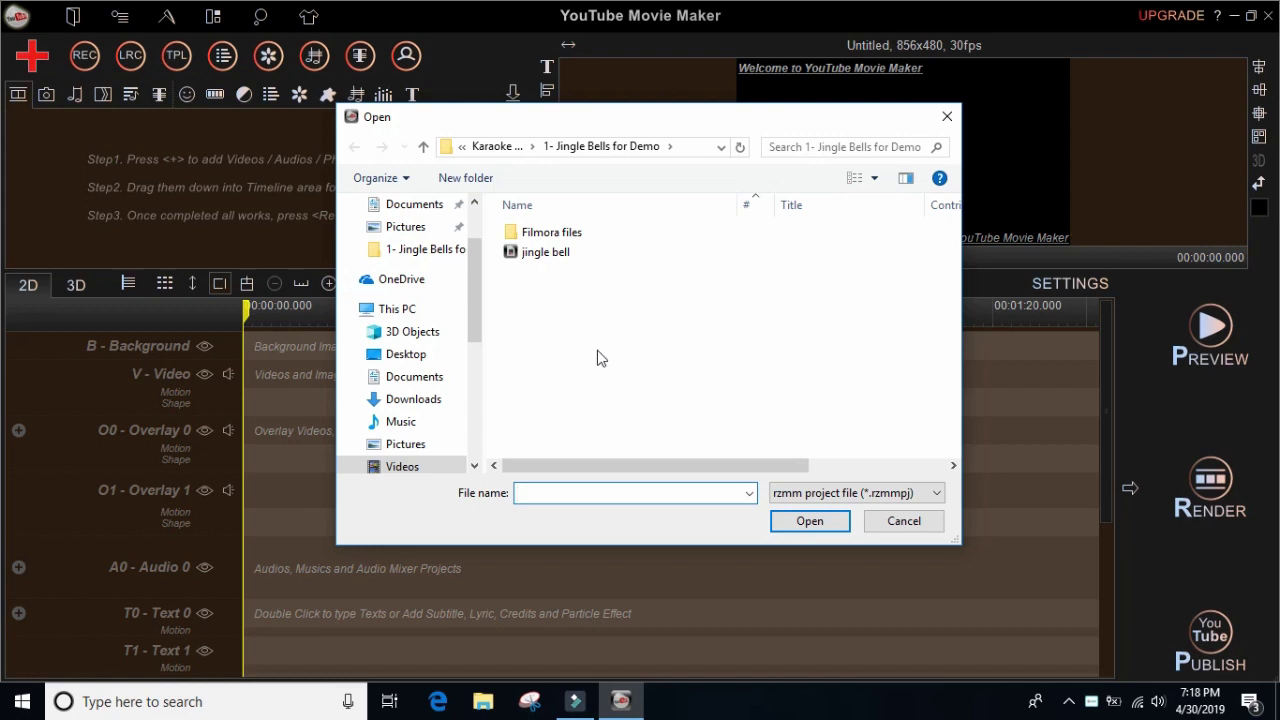
click(568, 262)
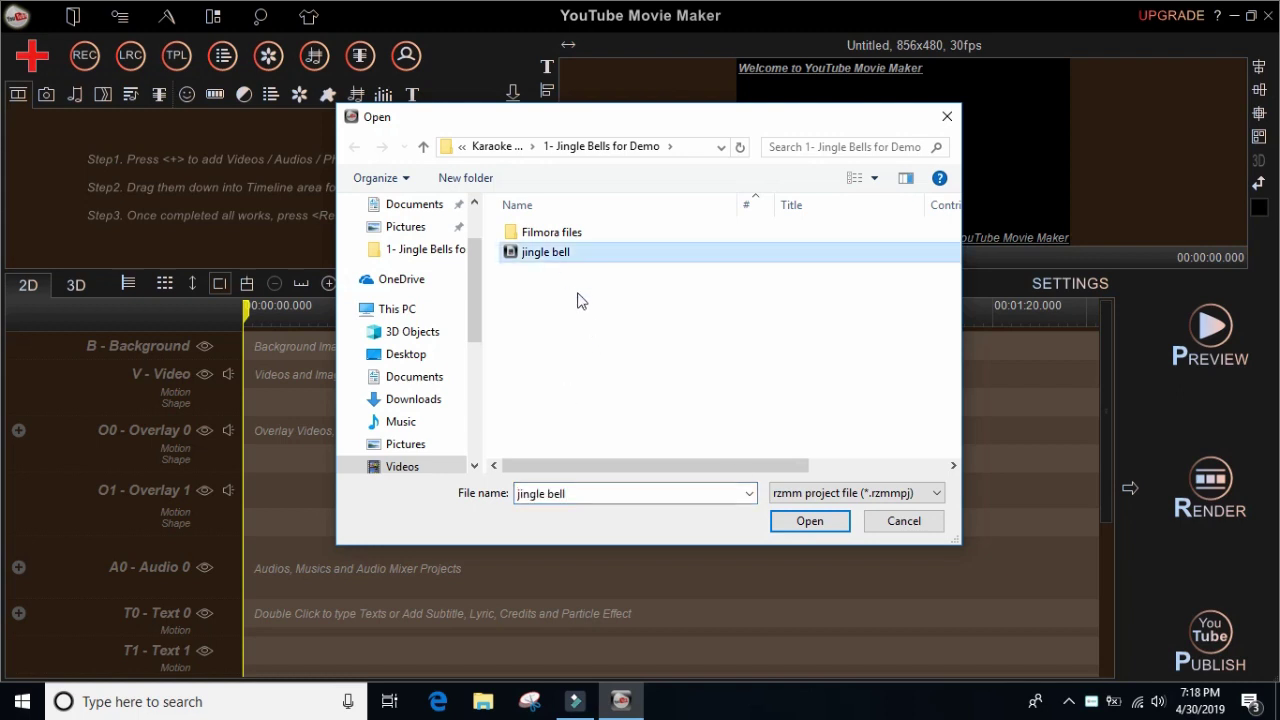
click(799, 522)
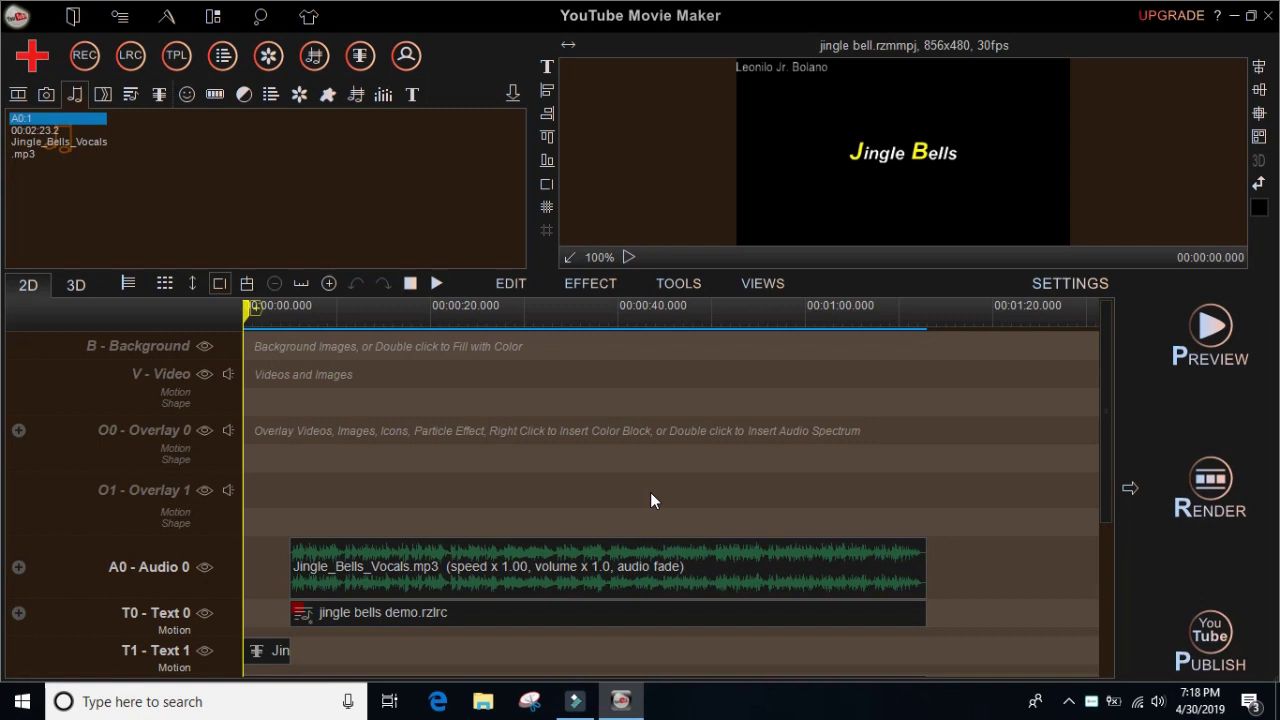
Step: Play the project from the start of the timeline, stop playback, and look over its audio and text tracks
scroll(650, 492, down, 3)
scroll(650, 492, up, 3)
scroll(513, 402, down, 3)
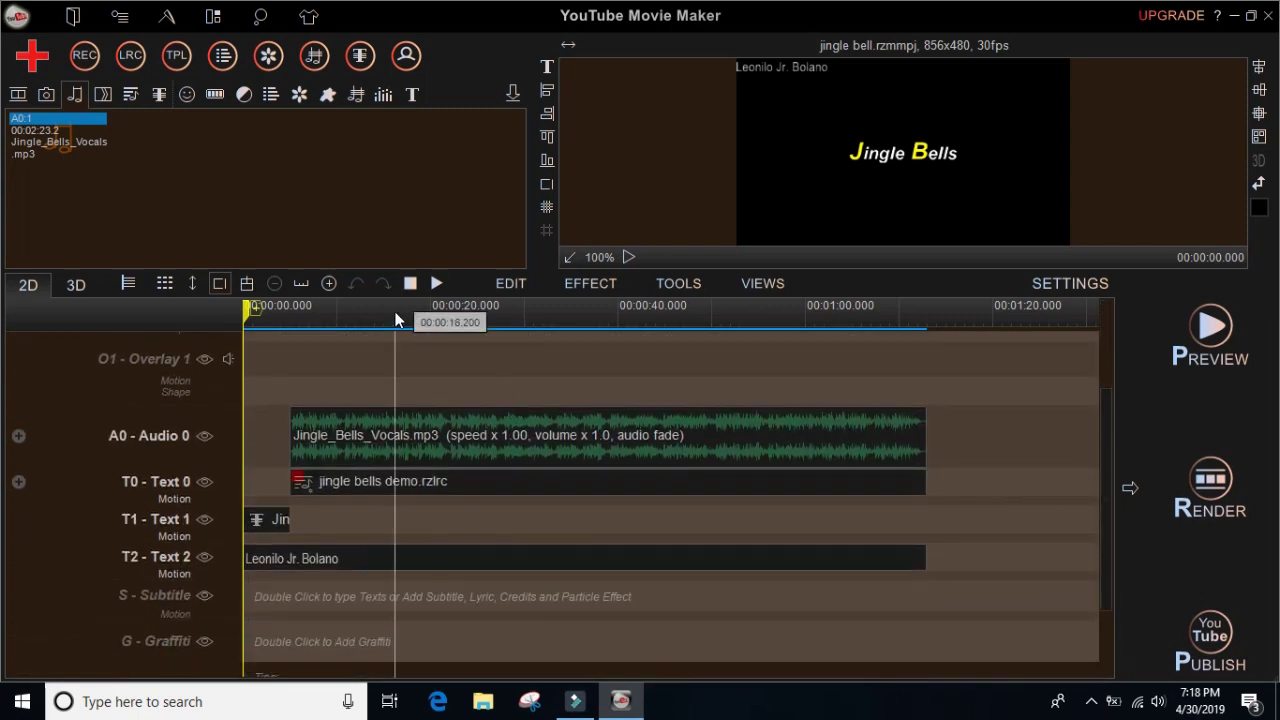
click(436, 283)
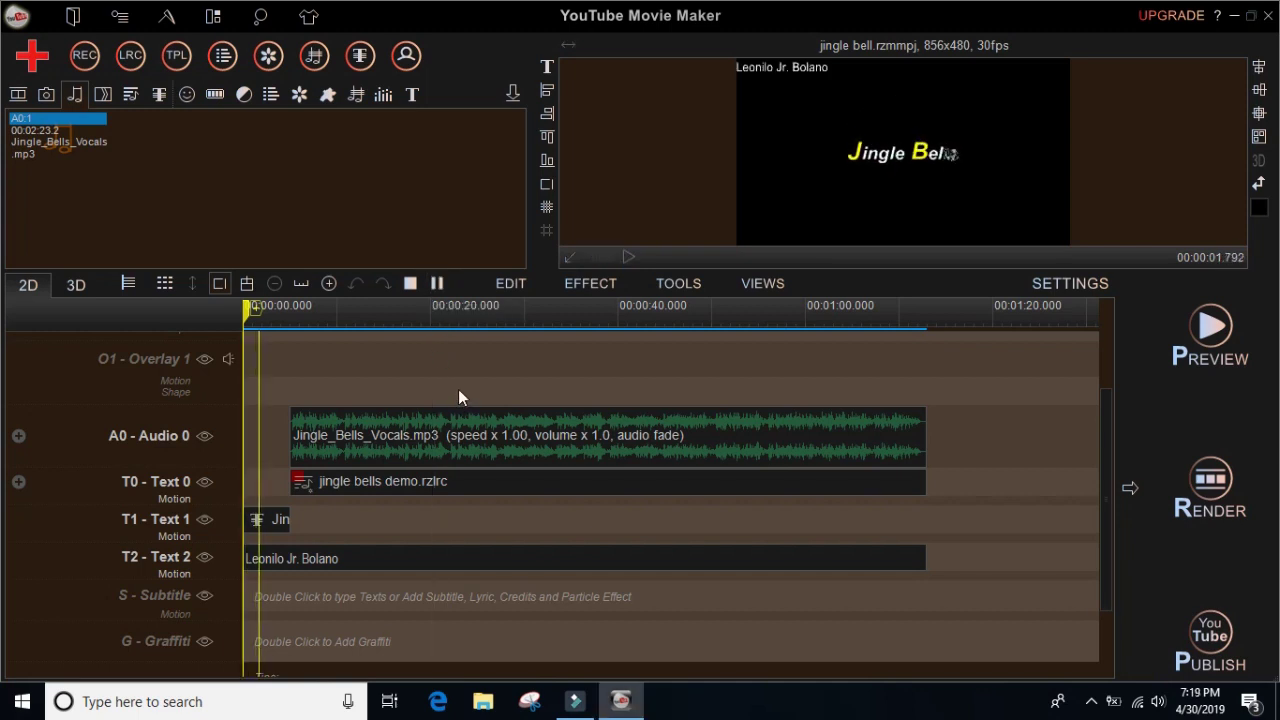
click(410, 284)
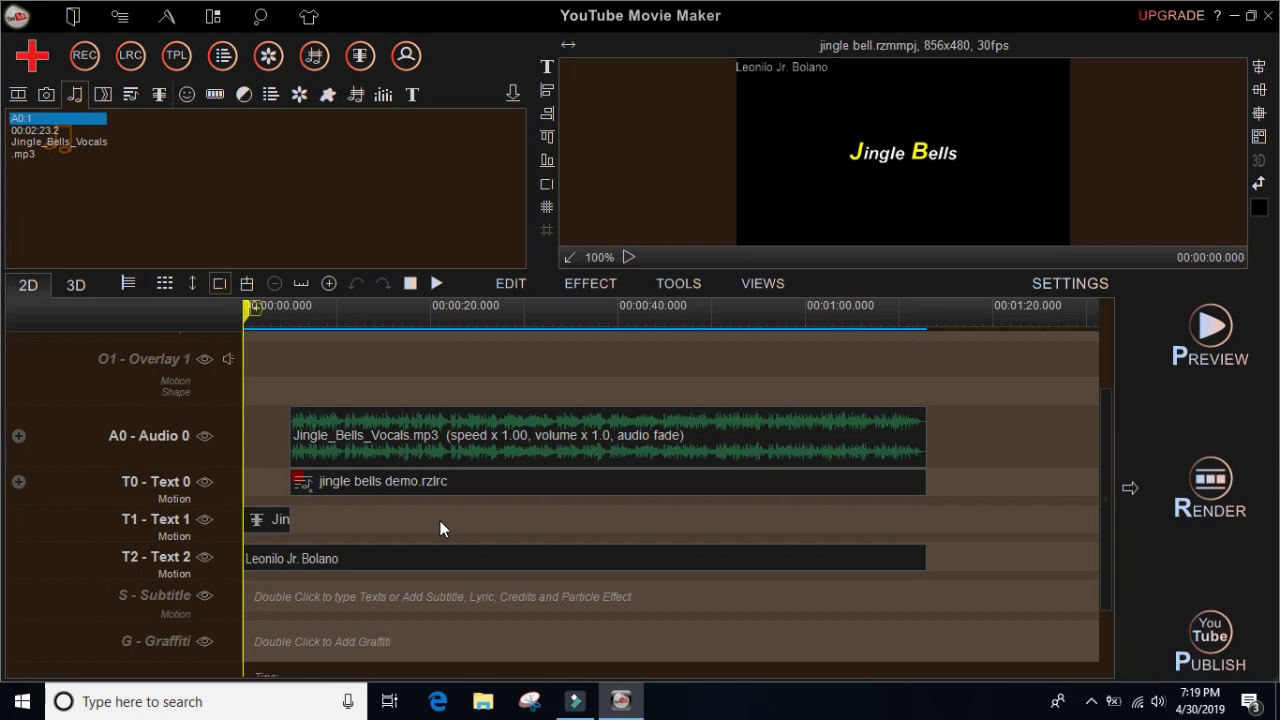
scroll(441, 524, up, 3)
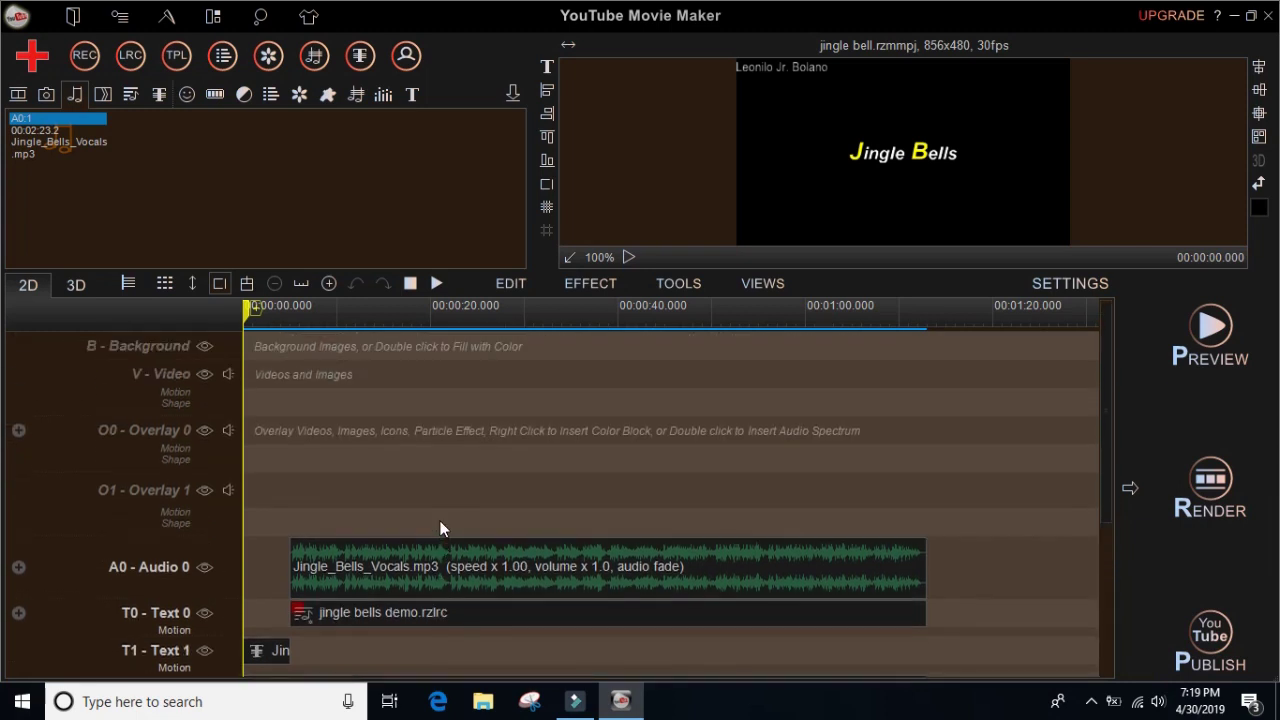
scroll(441, 528, down, 1)
scroll(441, 528, up, 1)
scroll(441, 540, down, 3)
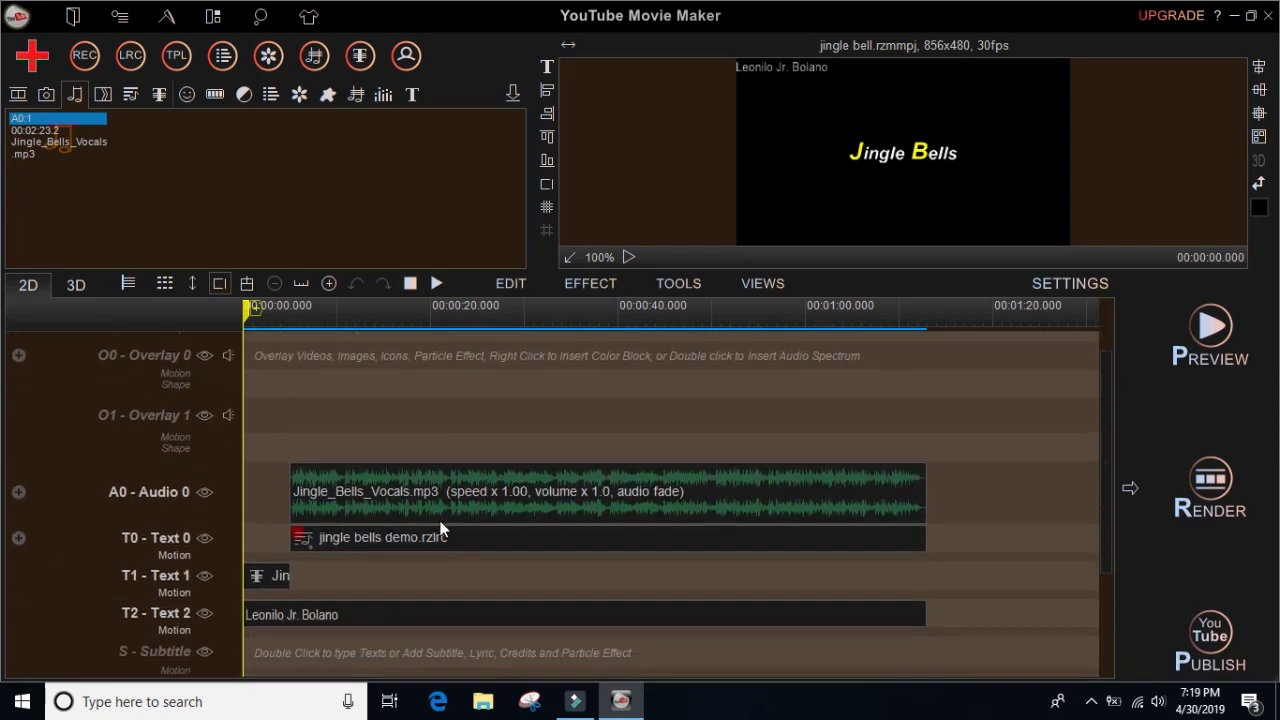
scroll(443, 548, down, 1)
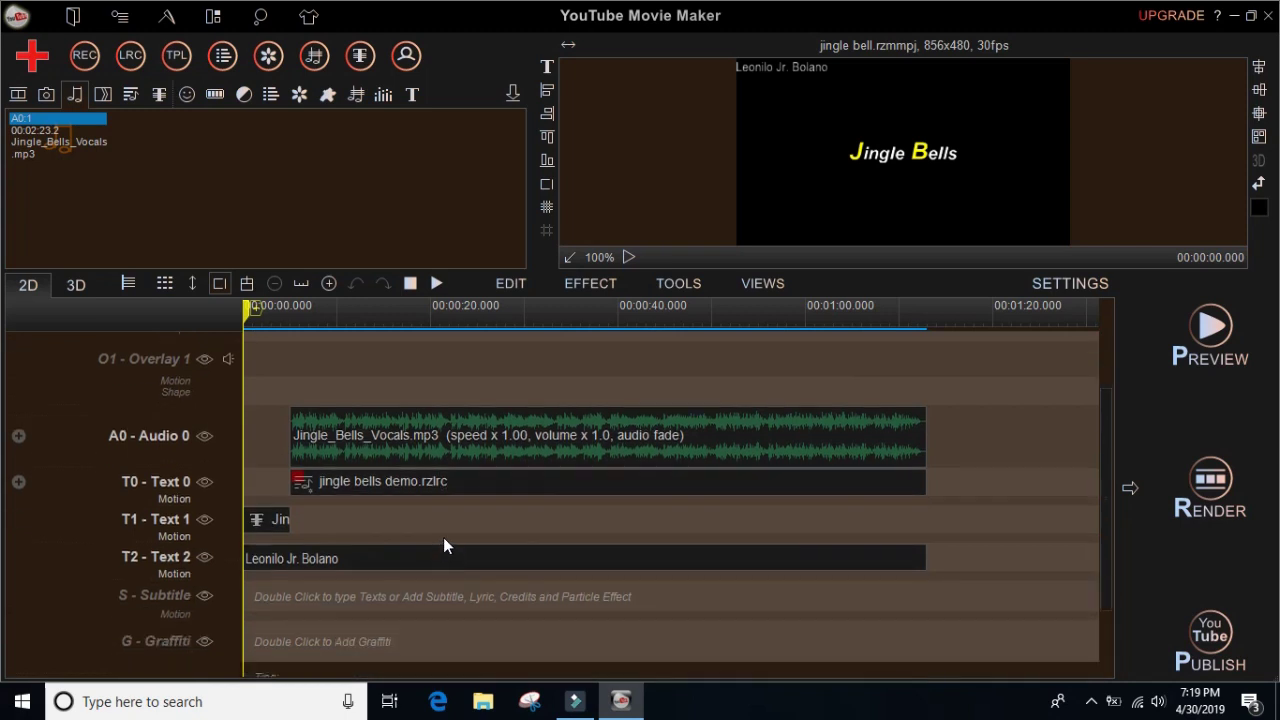
Step: Open the "jingle bells demo.rzlrc" clip from the Text 0 track in the Lyric Maker and play its karaoke preview
click(492, 483)
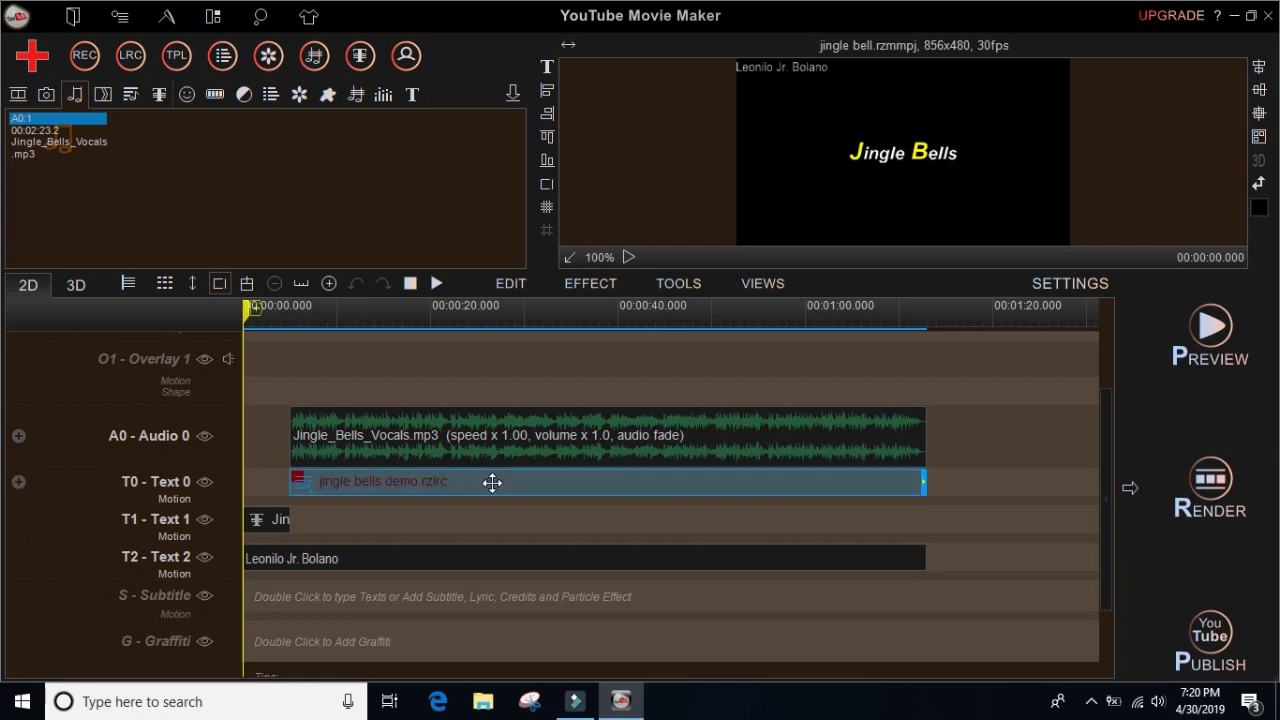
click(131, 54)
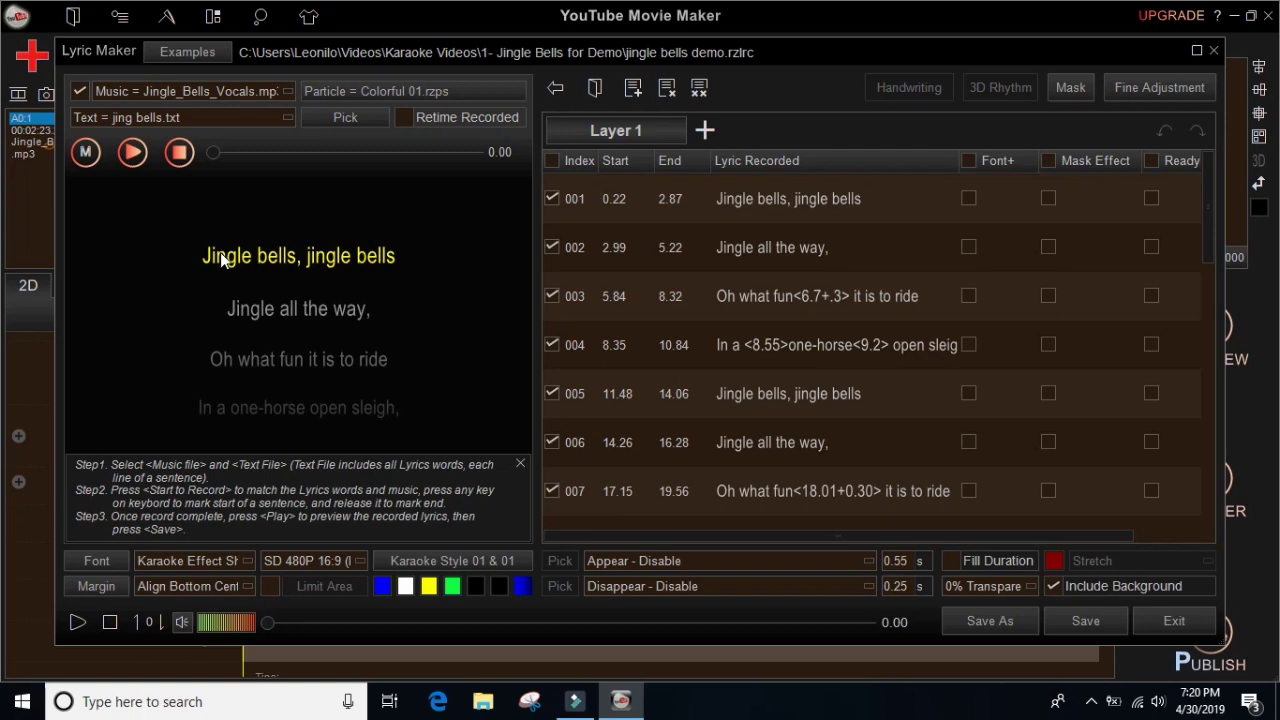
click(1170, 624)
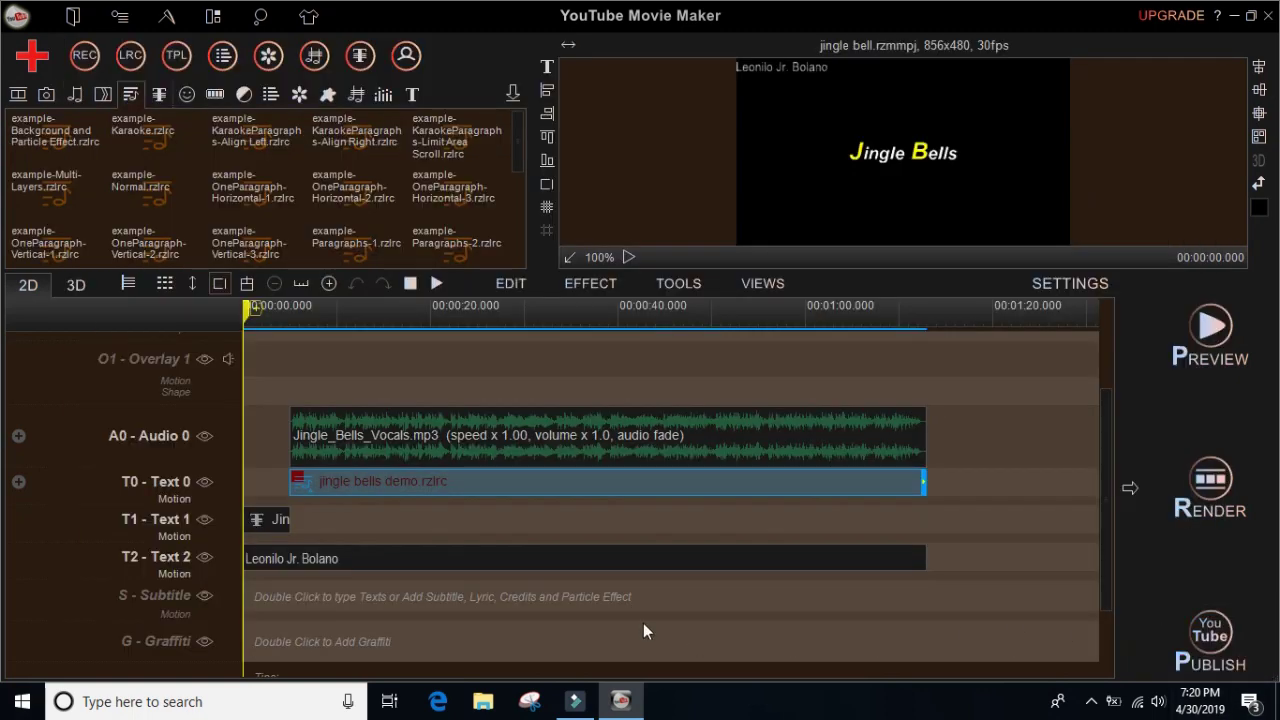
double_click(560, 481)
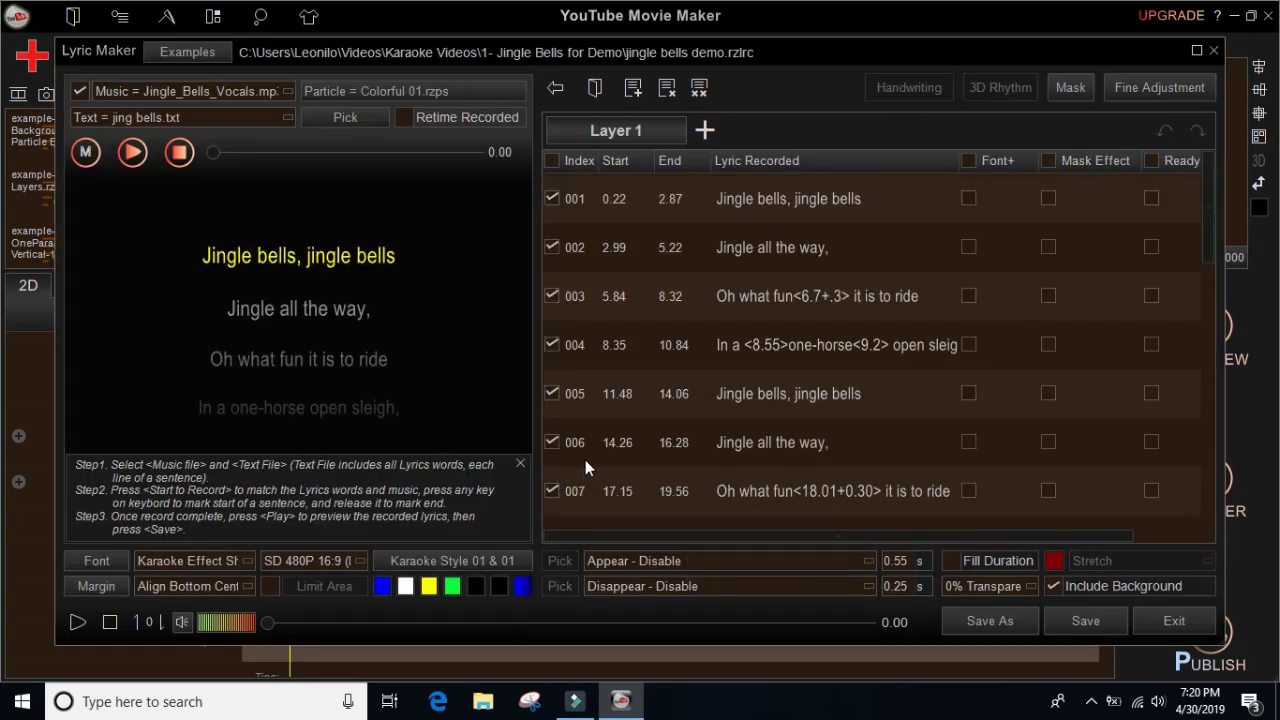
click(1153, 621)
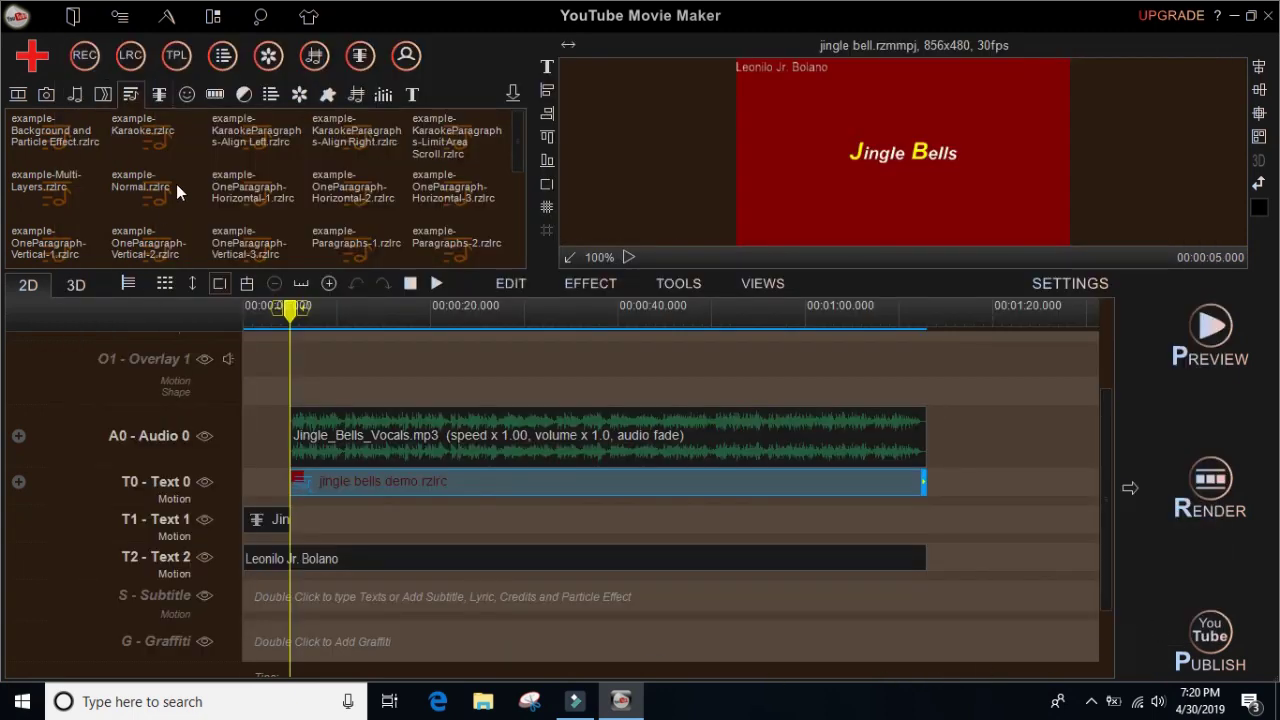
click(122, 58)
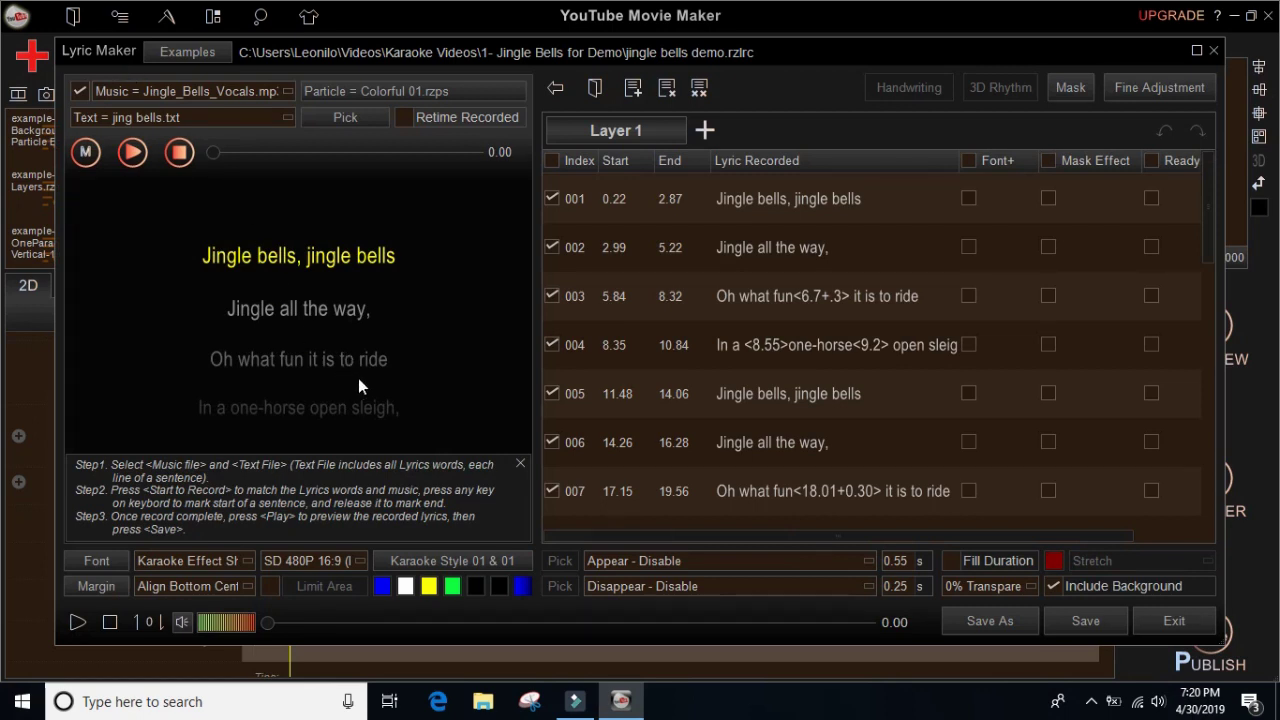
click(76, 624)
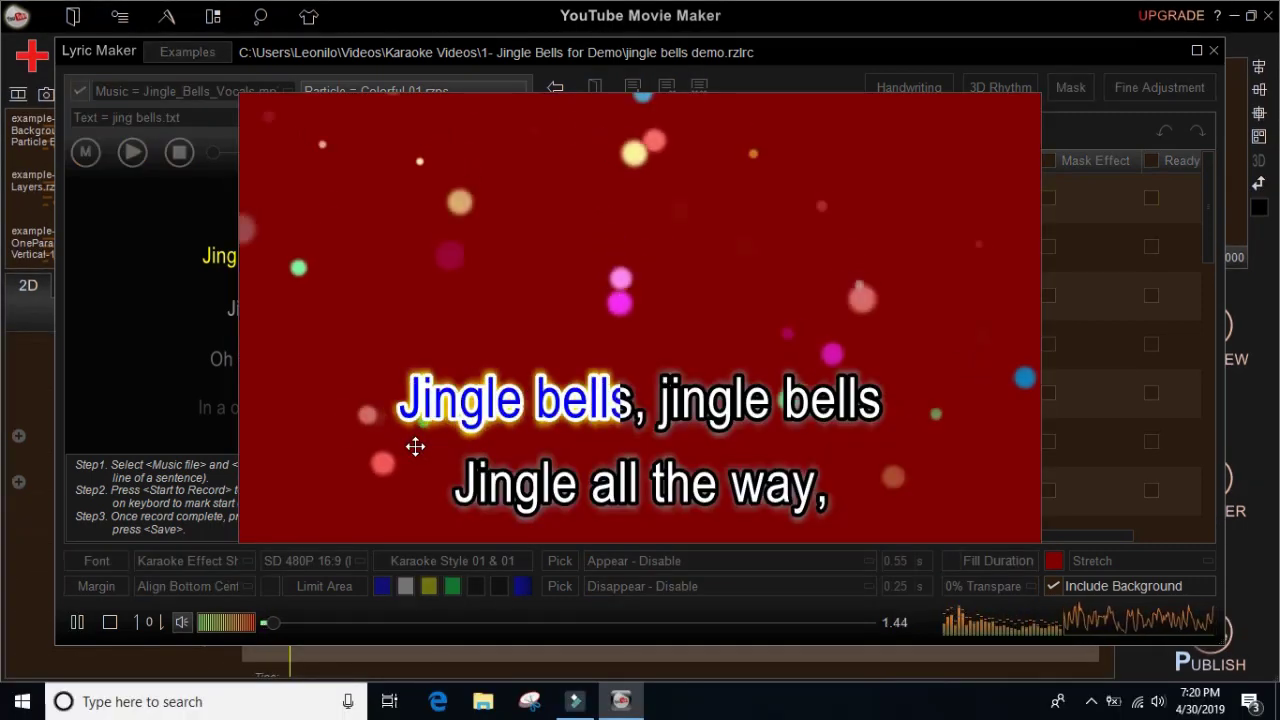
click(111, 624)
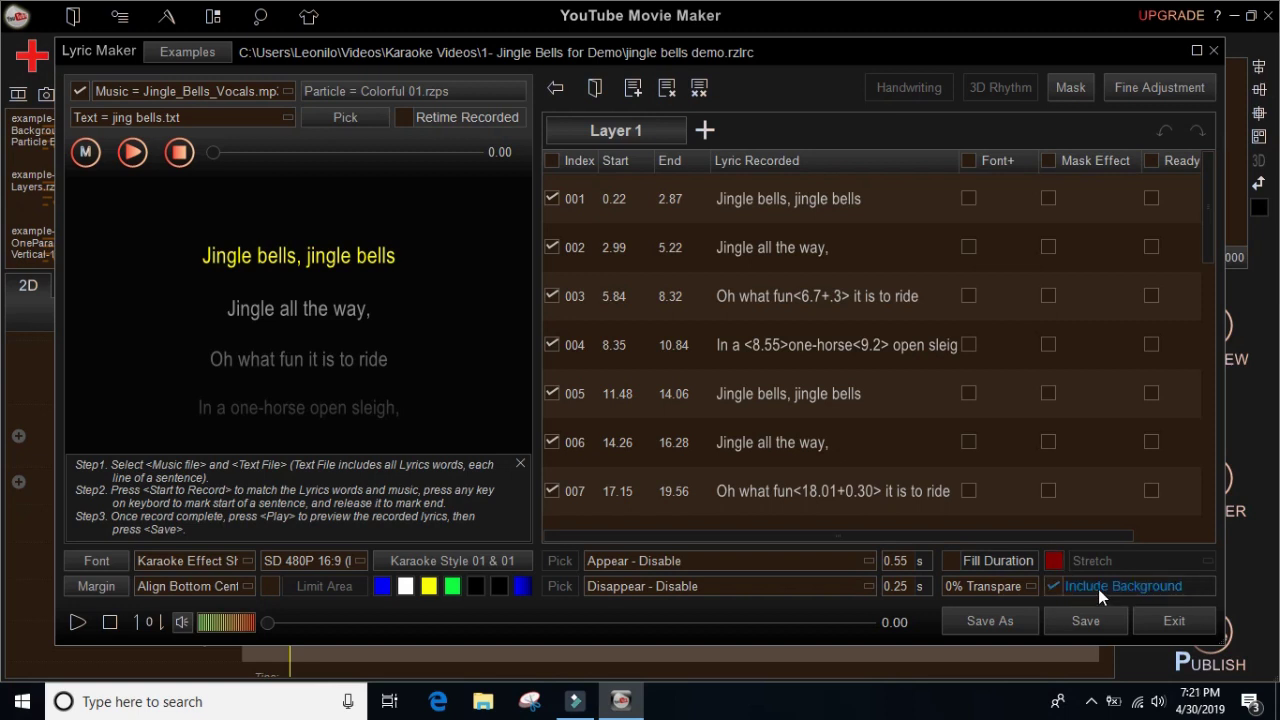
Step: Fill the lyric background with solid black and play the karaoke preview to check it
click(1057, 564)
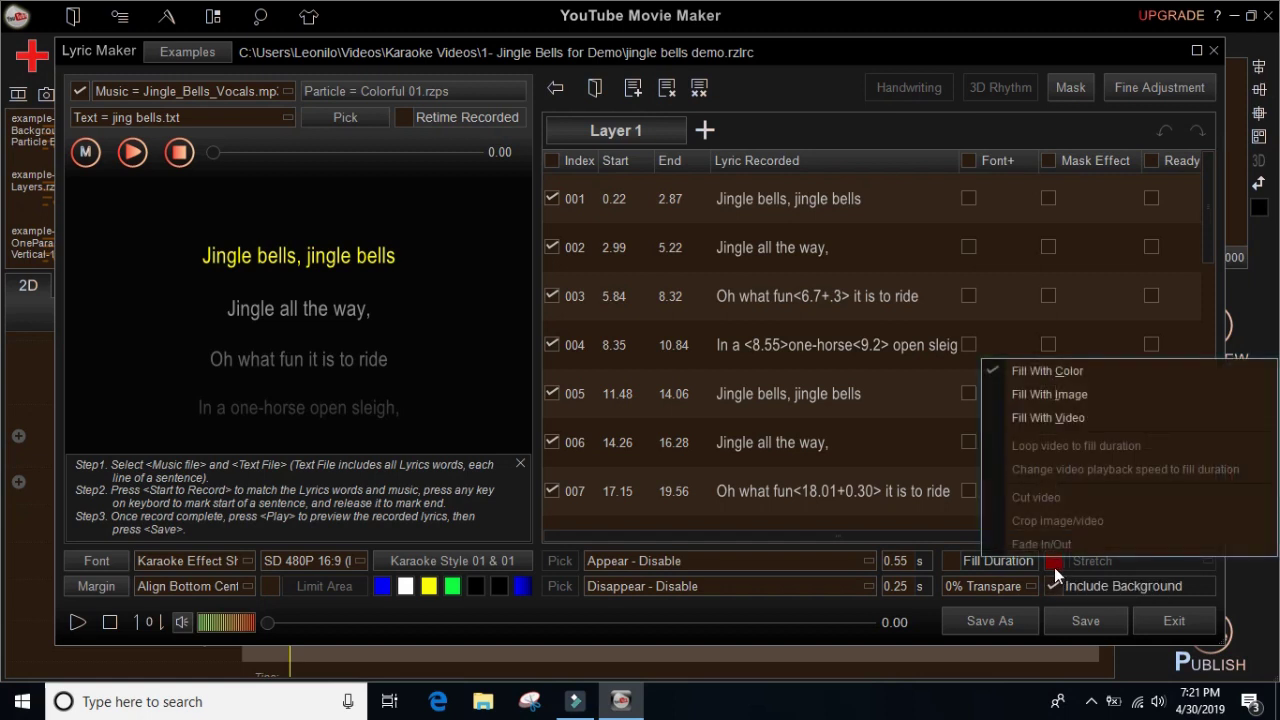
click(1056, 565)
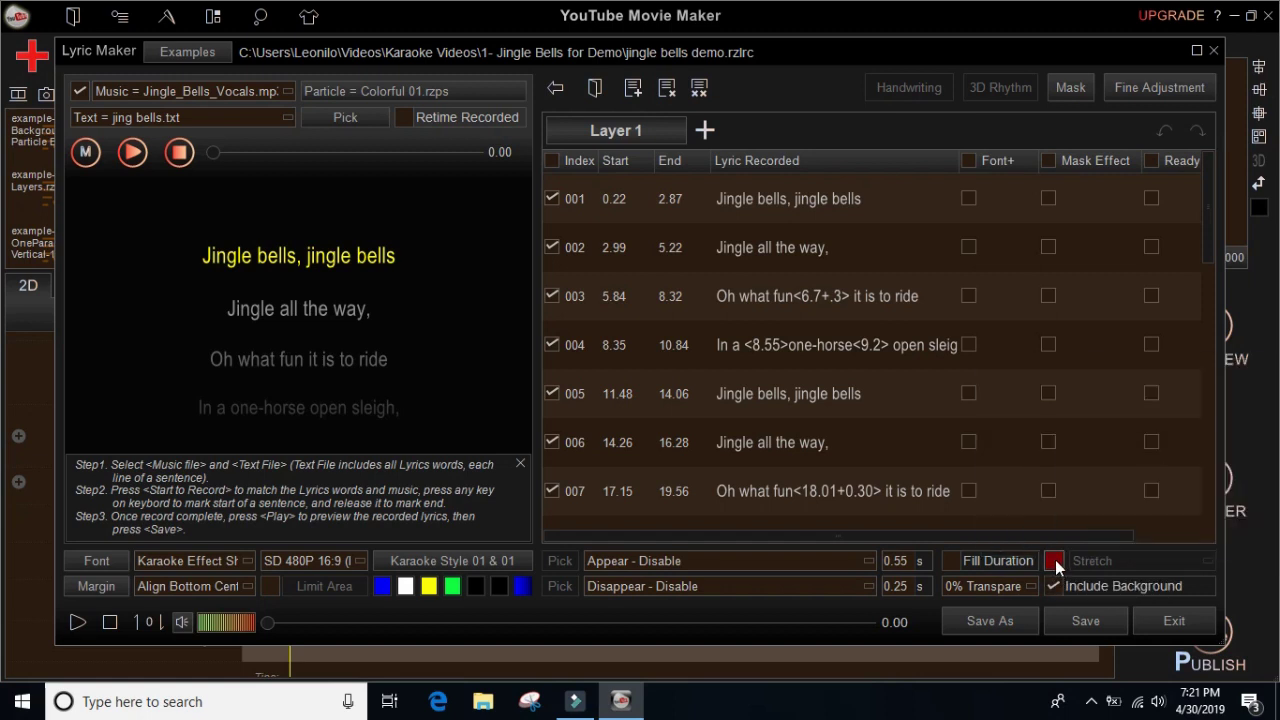
click(1056, 565)
click(1056, 565)
click(1056, 565)
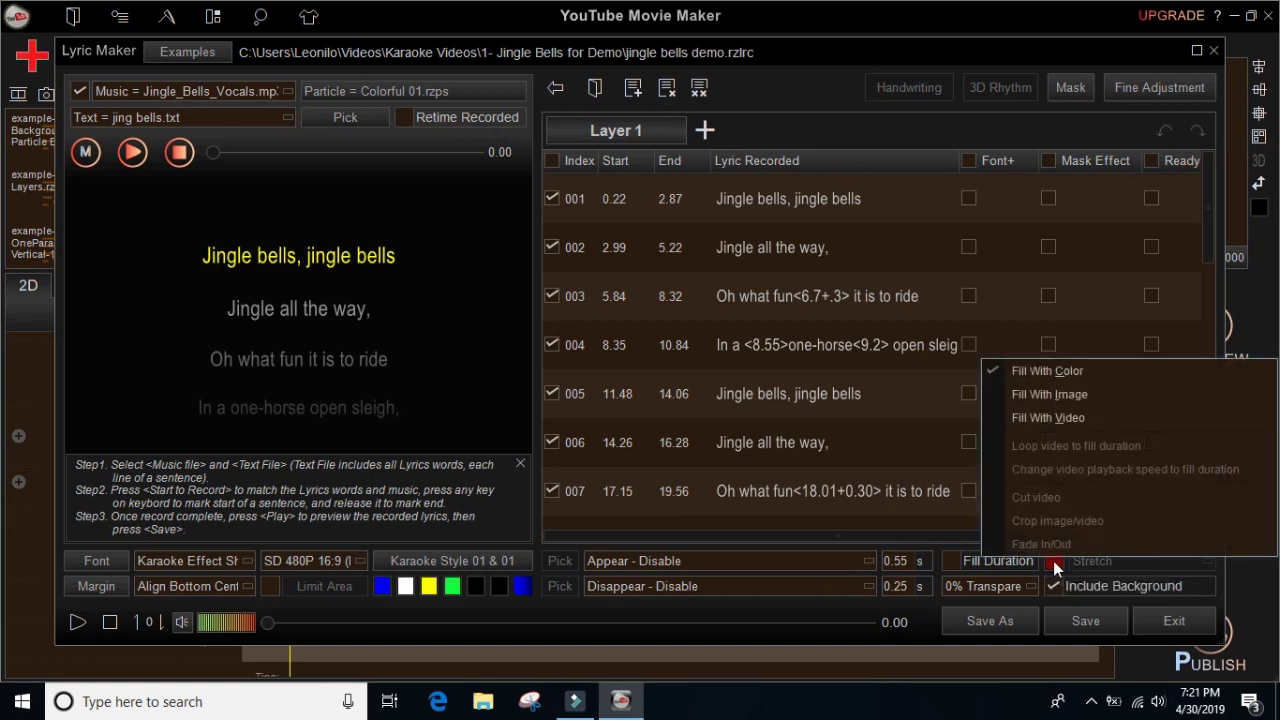
click(1050, 374)
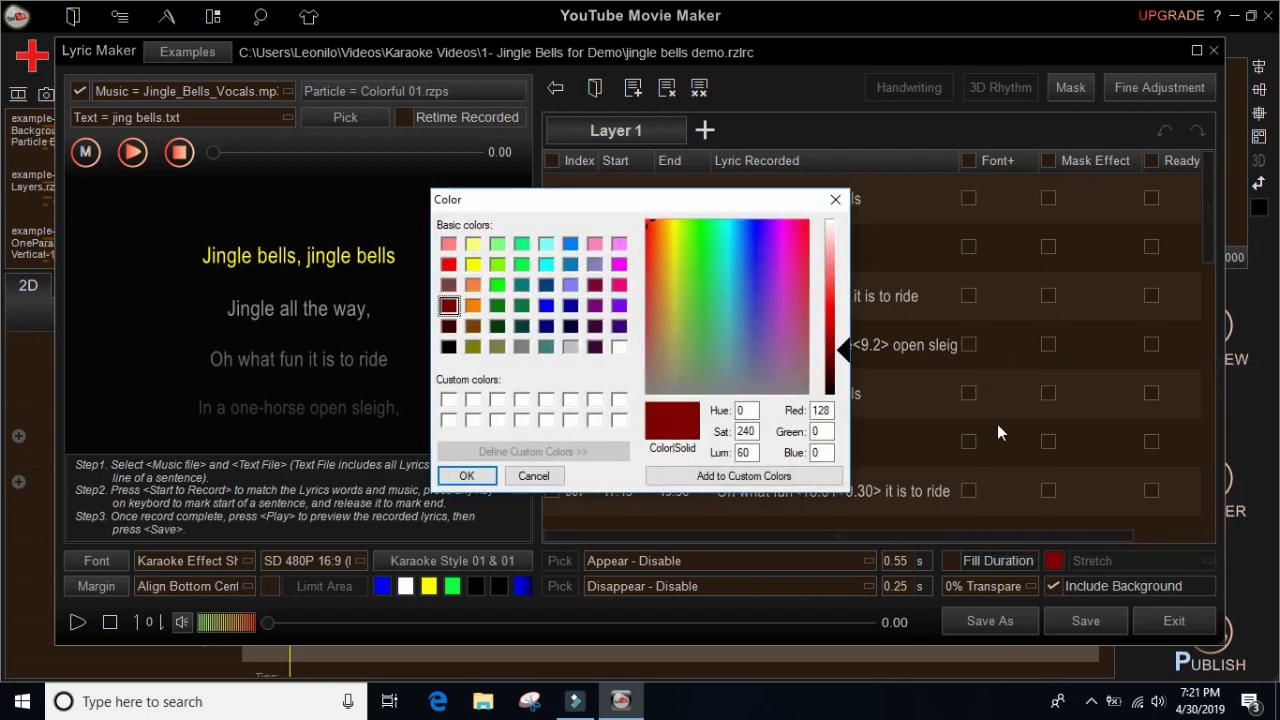
click(448, 346)
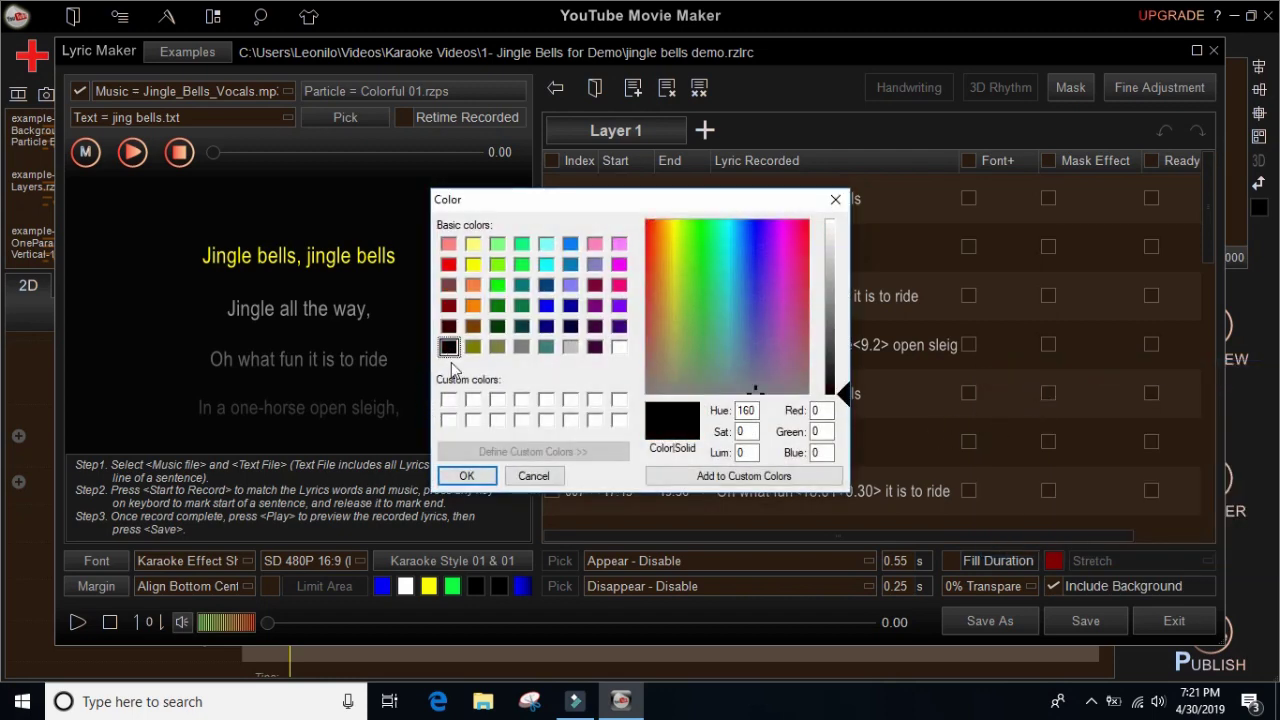
click(466, 474)
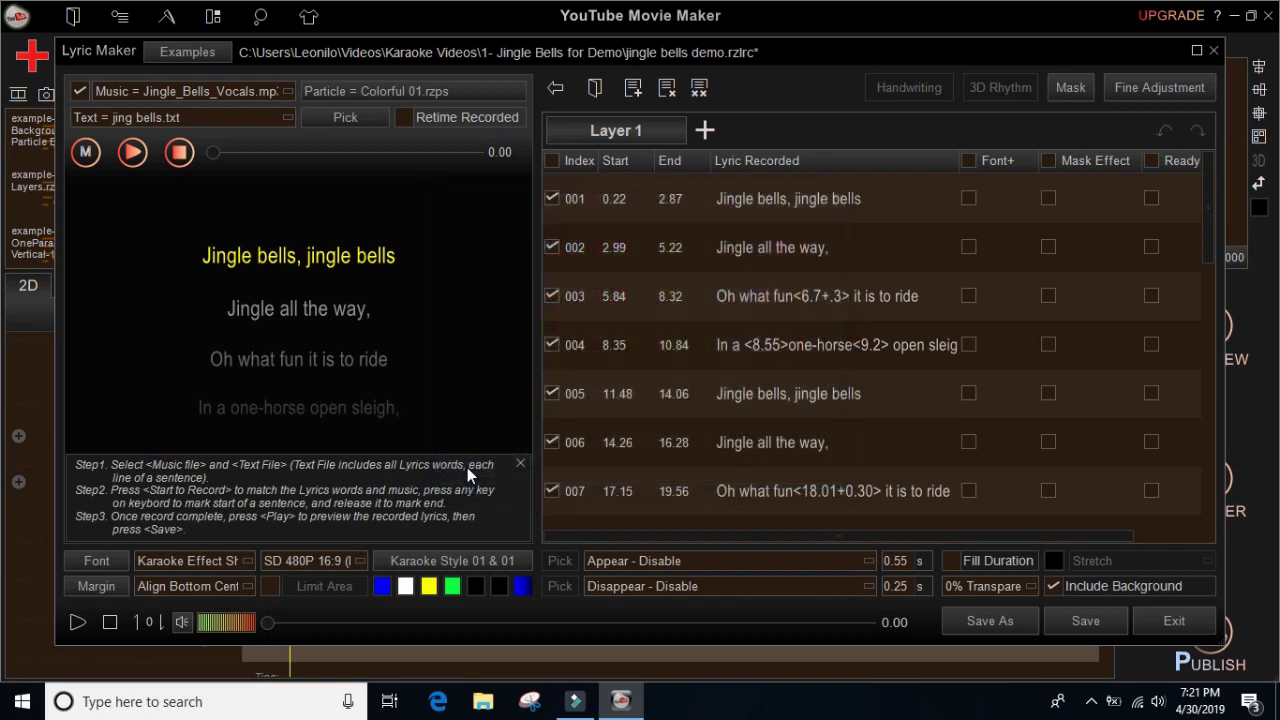
click(71, 627)
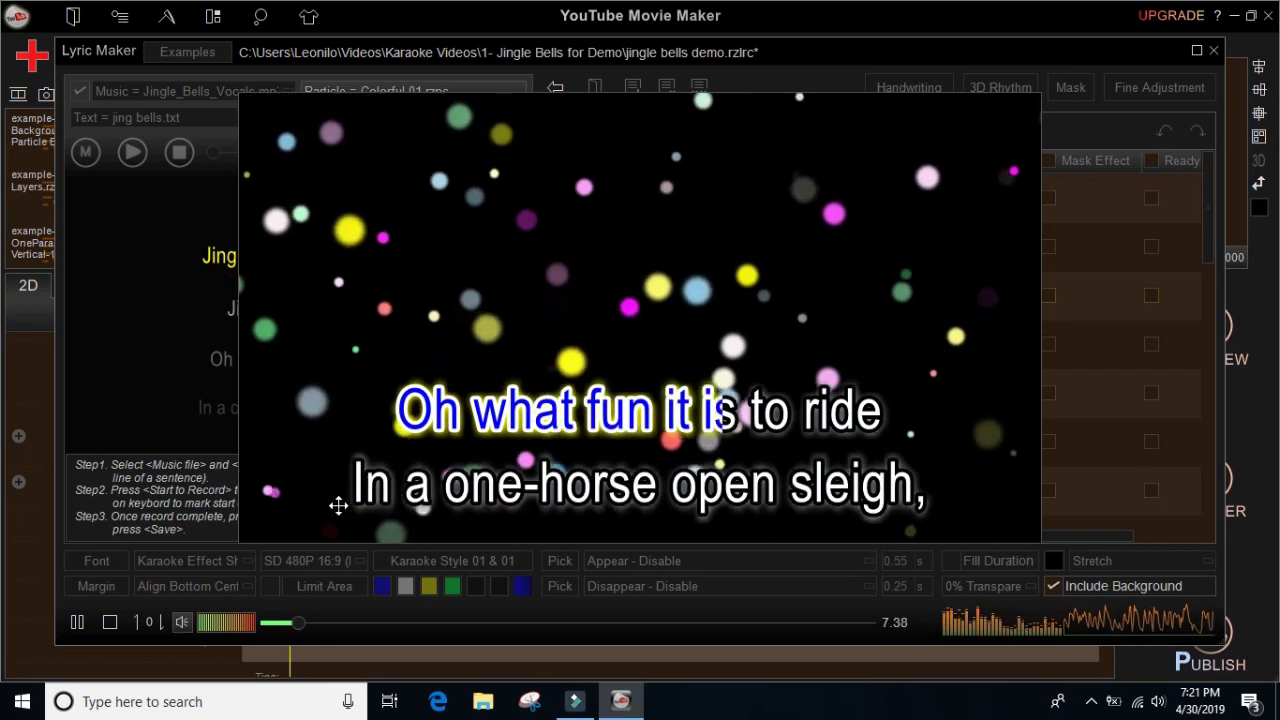
click(110, 622)
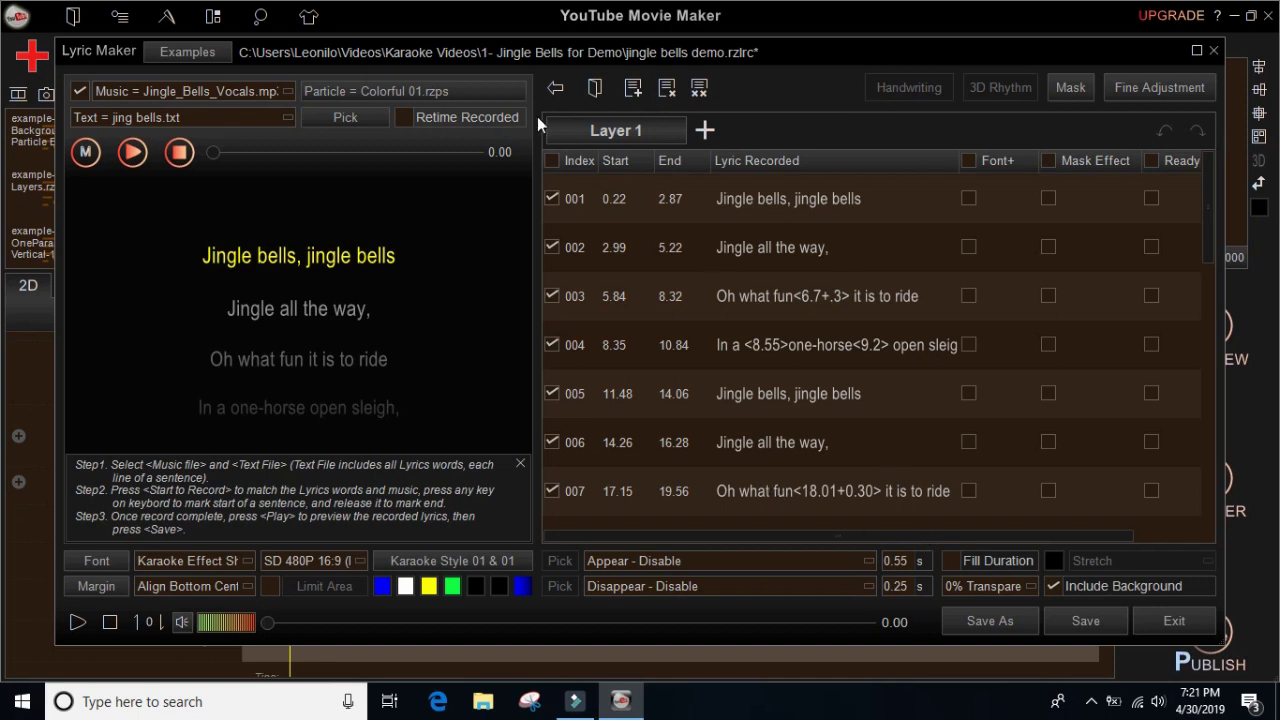
Step: Disable the Colorful 01.rzps particle effect and play the karaoke preview to check it
click(487, 87)
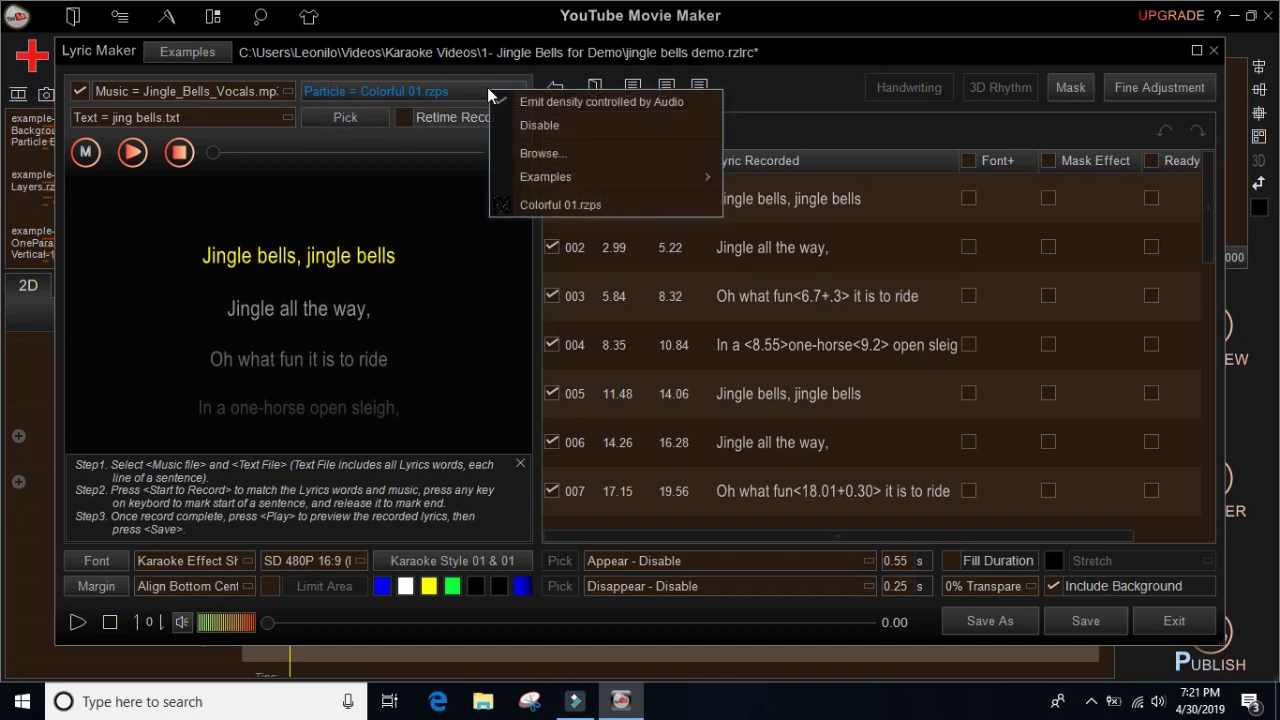
click(601, 127)
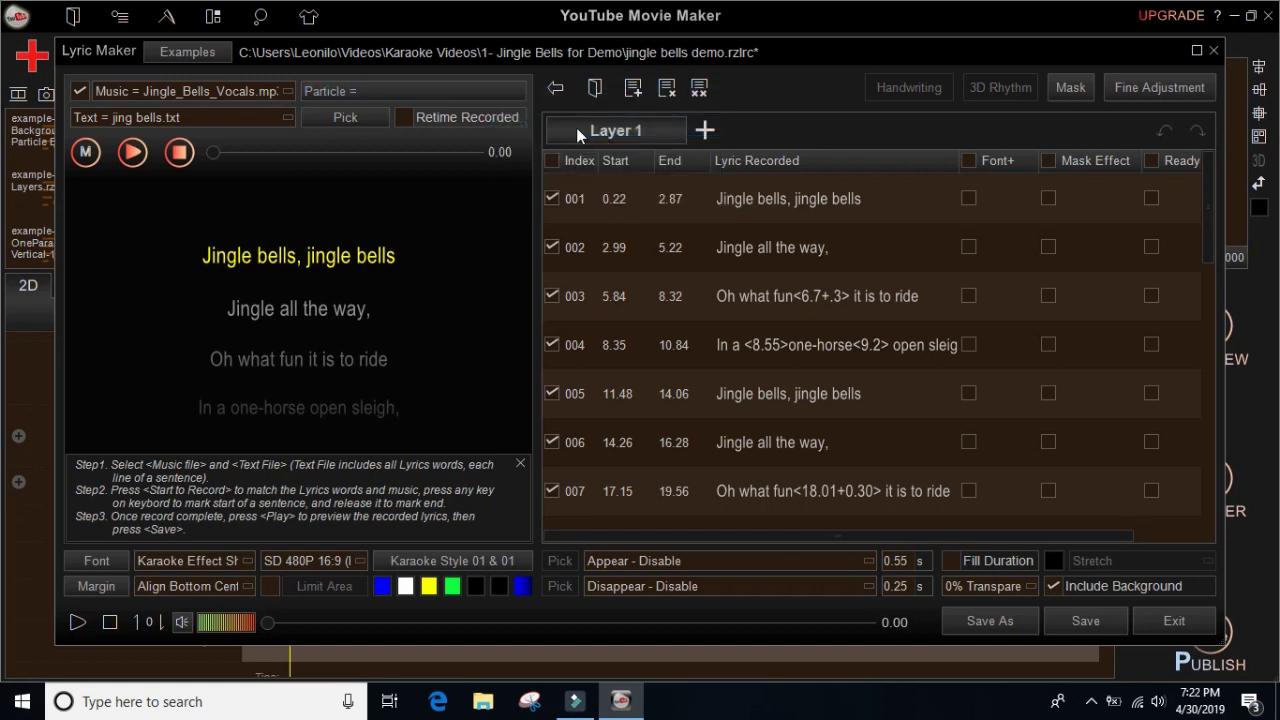
click(77, 622)
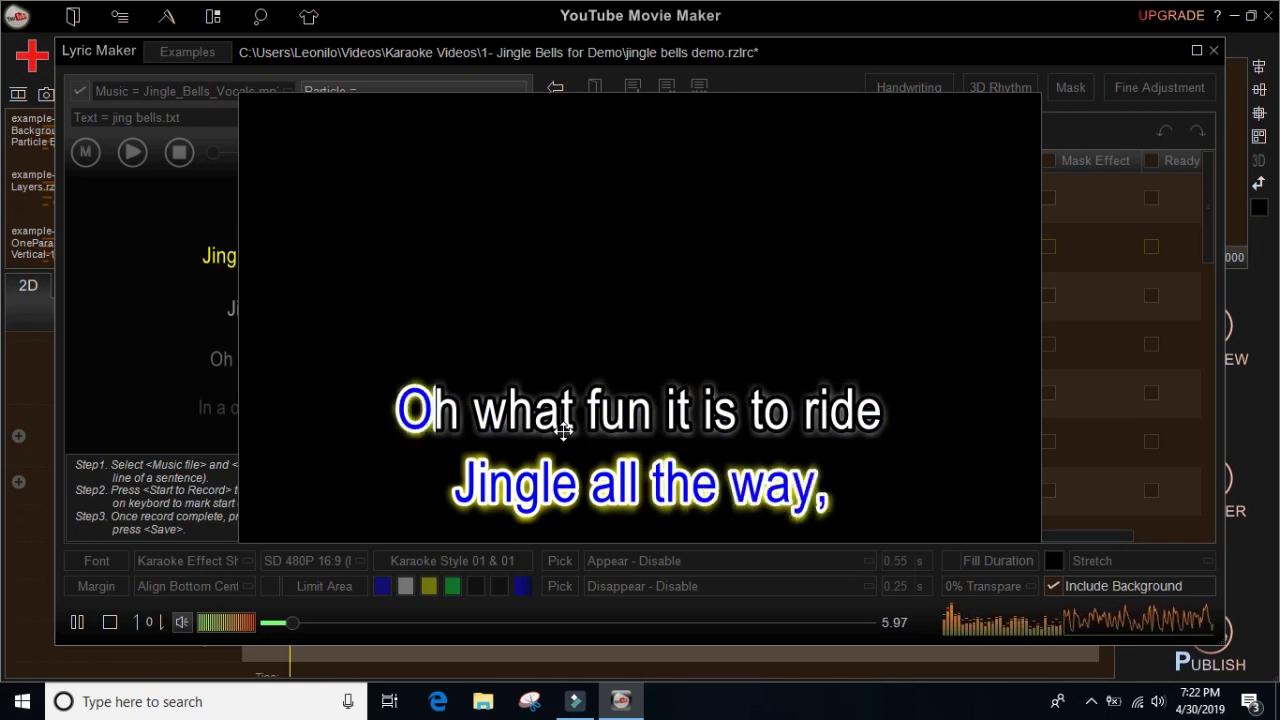
click(110, 622)
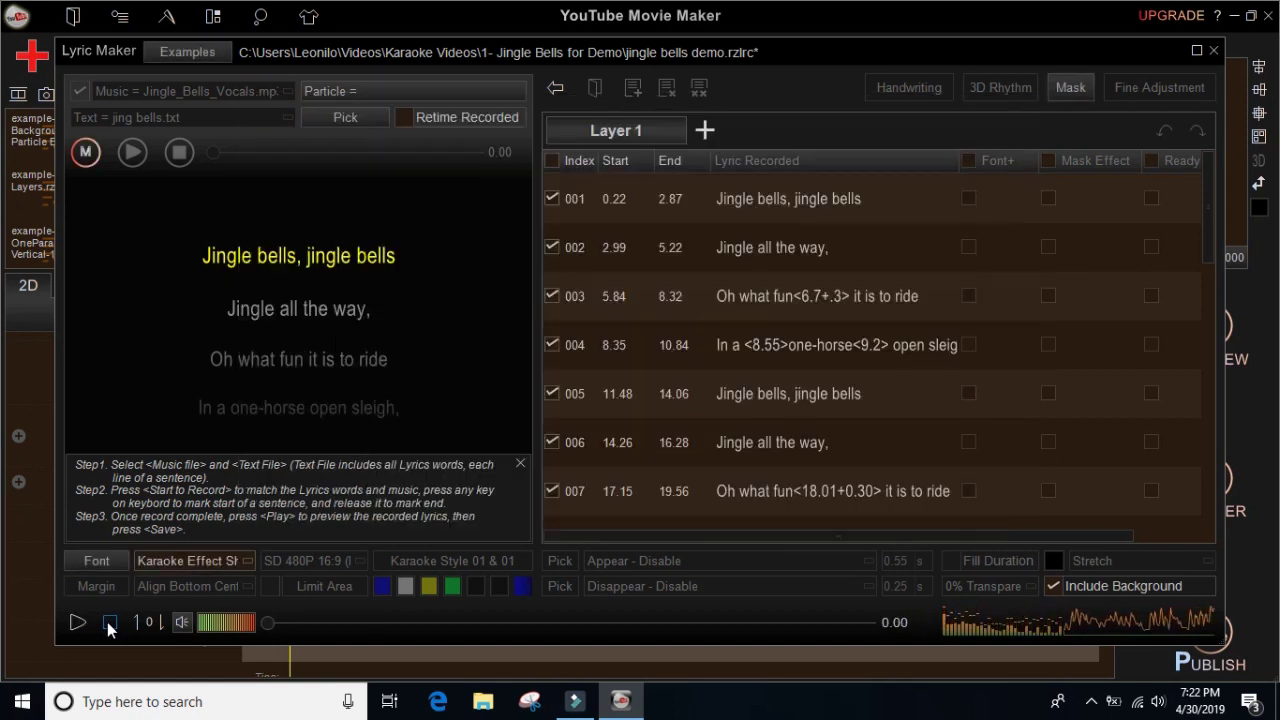
Step: Fill the lyric background with dark purple (Red 64, Green 0, Blue 128) and play the karaoke preview to check it
click(1053, 563)
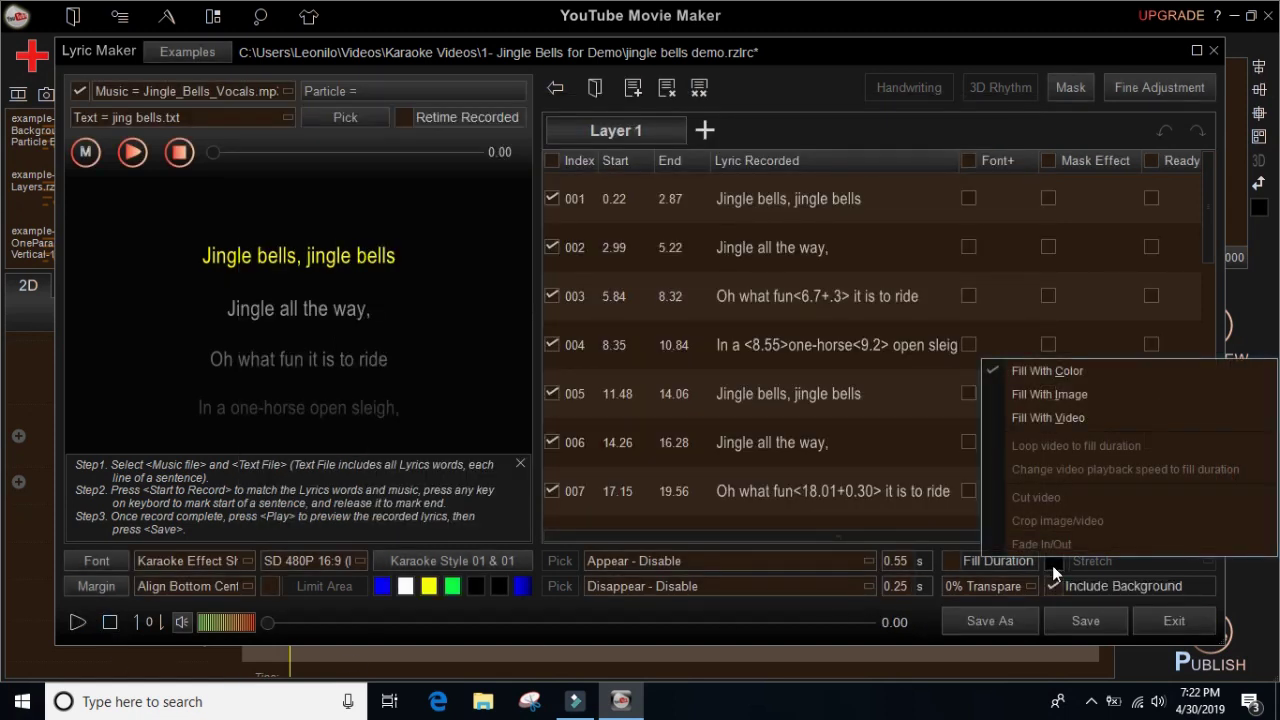
click(1028, 370)
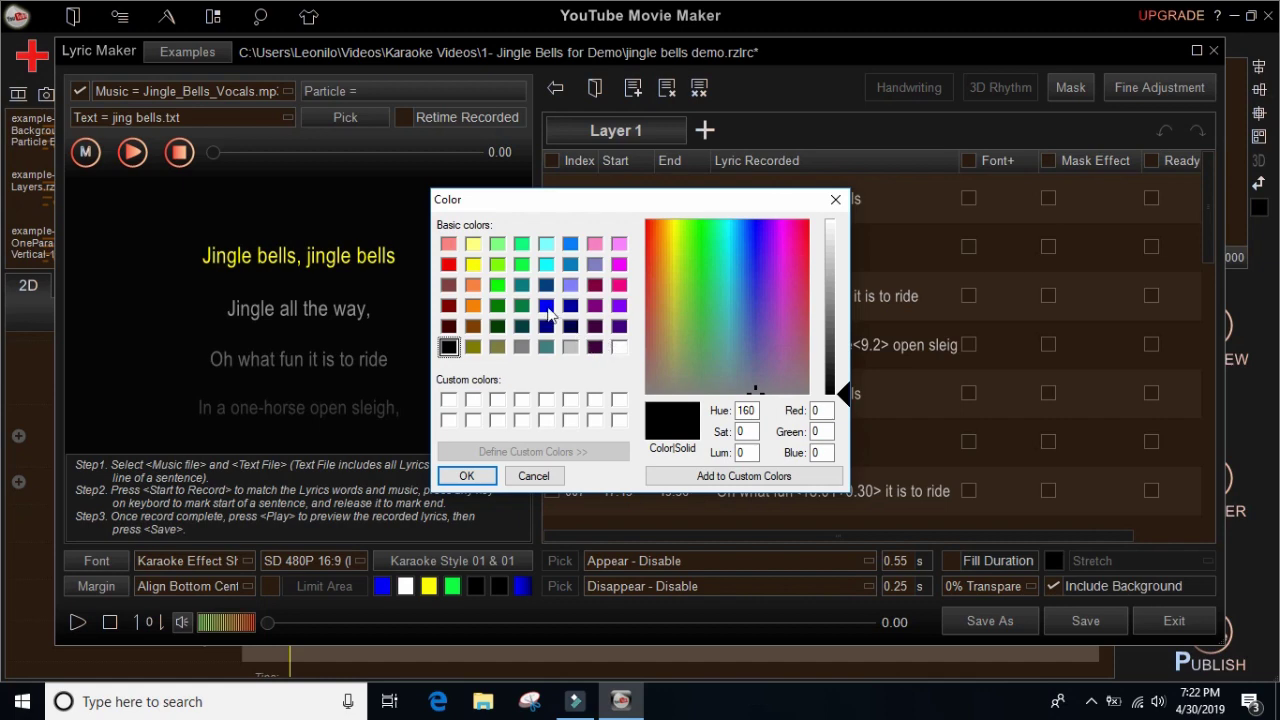
click(619, 327)
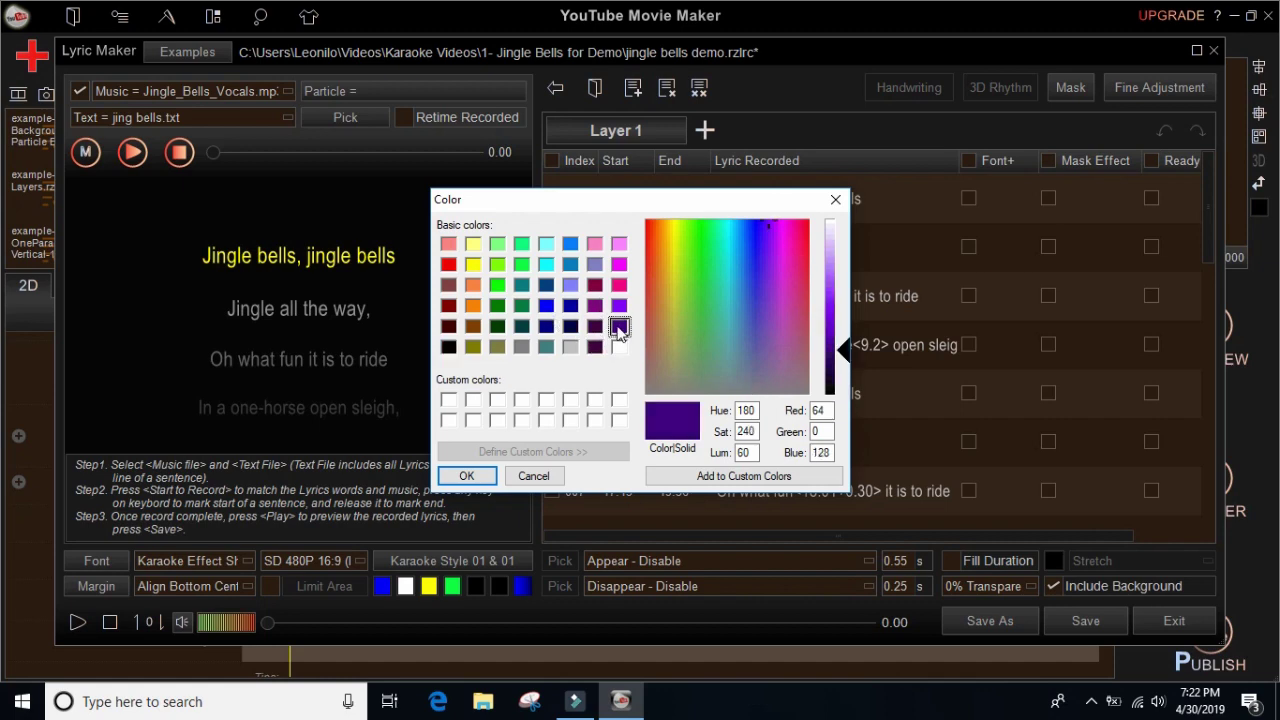
click(466, 476)
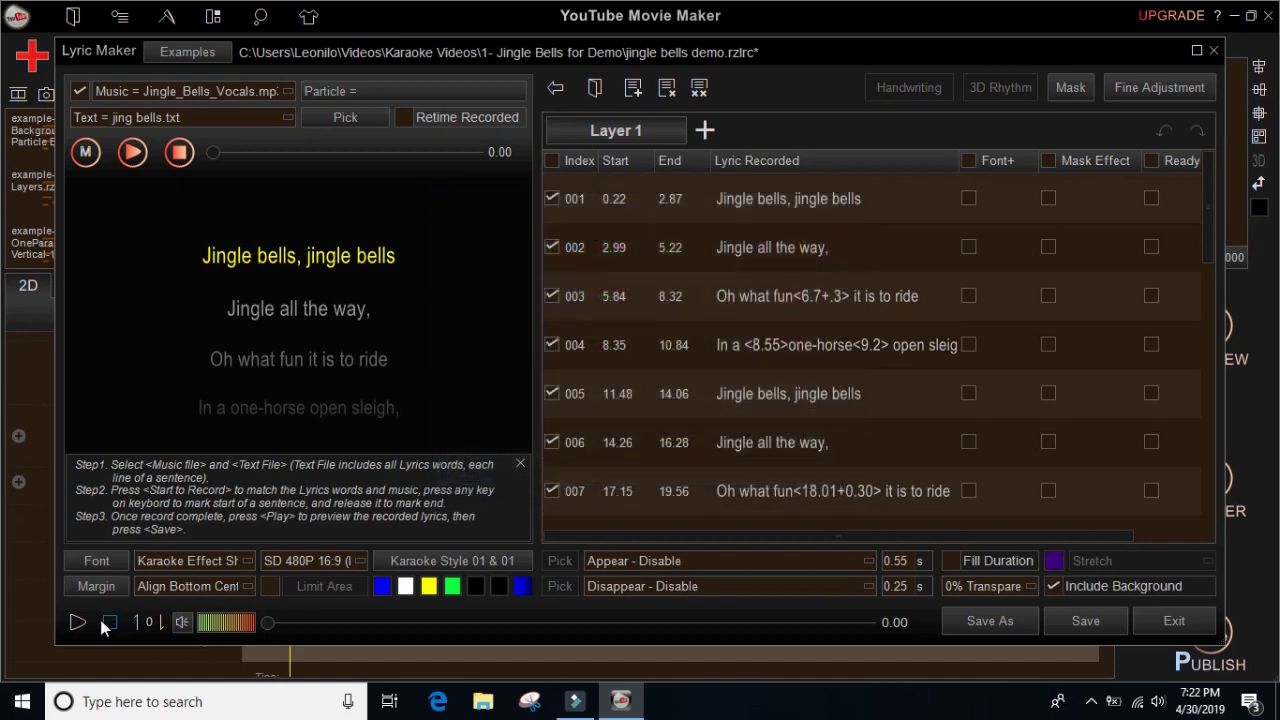
click(77, 622)
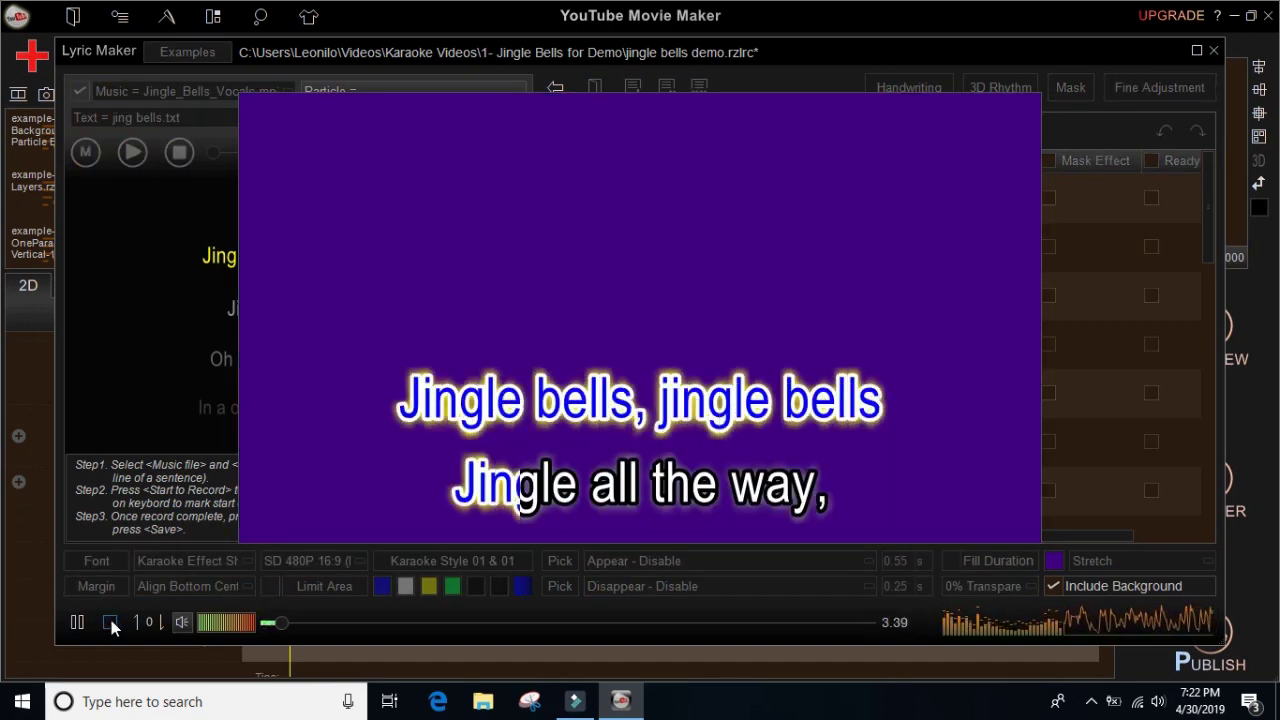
click(110, 622)
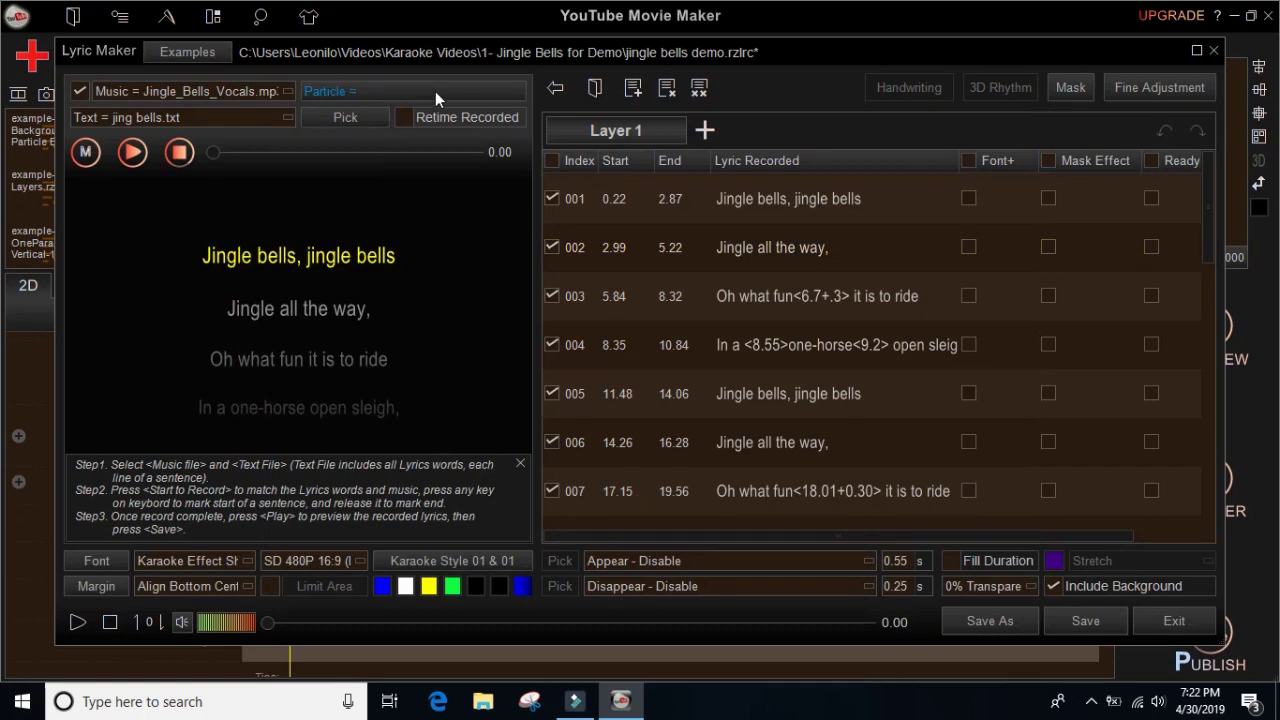
click(1056, 562)
click(1025, 374)
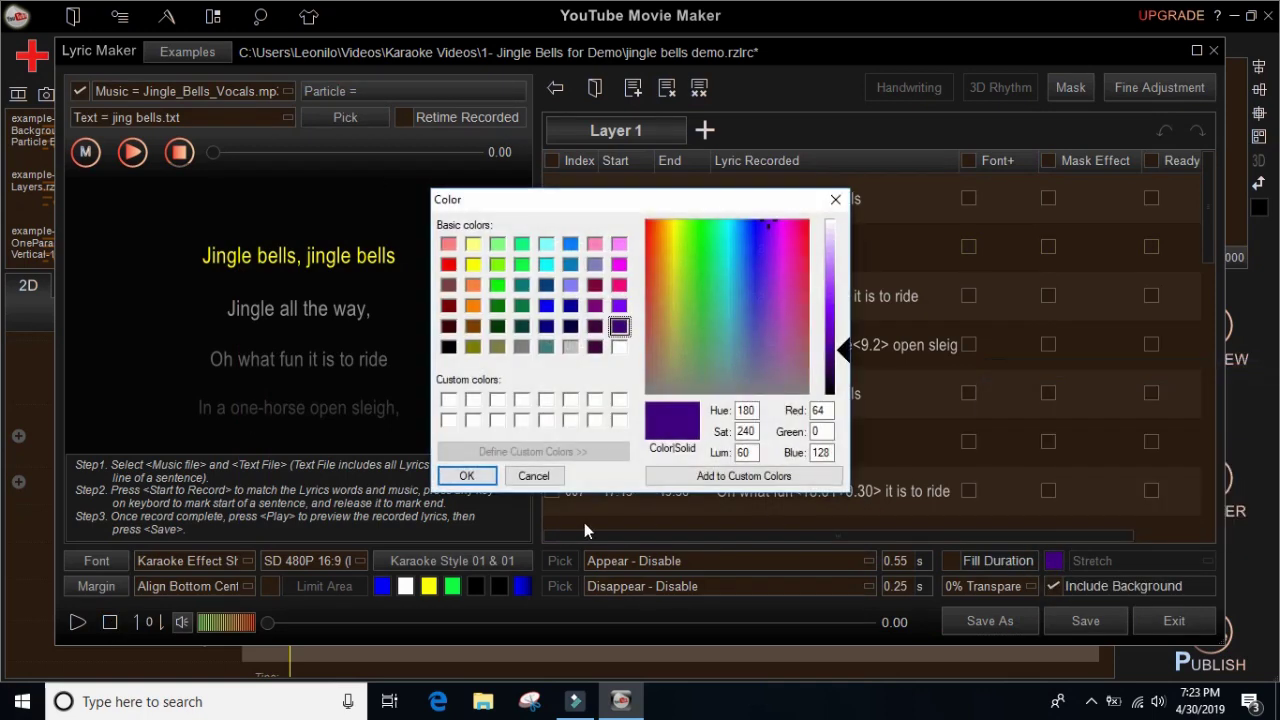
click(449, 347)
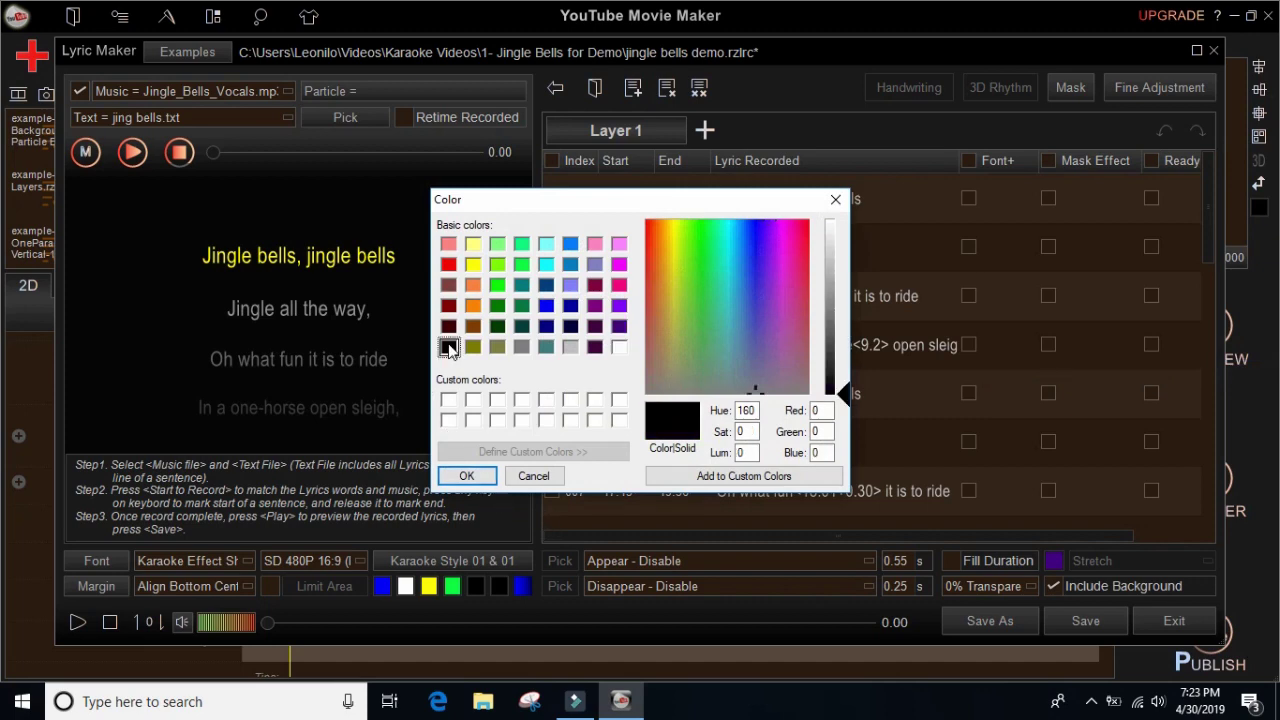
click(538, 477)
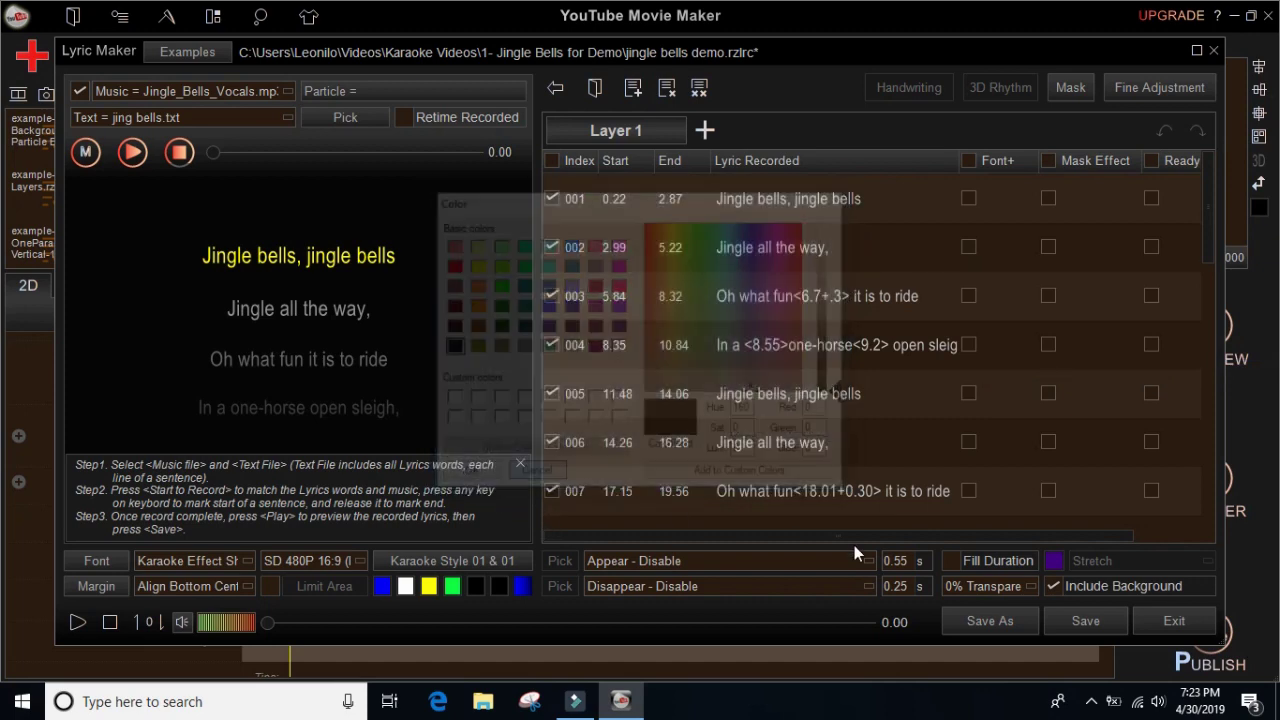
Step: Set the lyric background's fill color back to solid black
click(1055, 561)
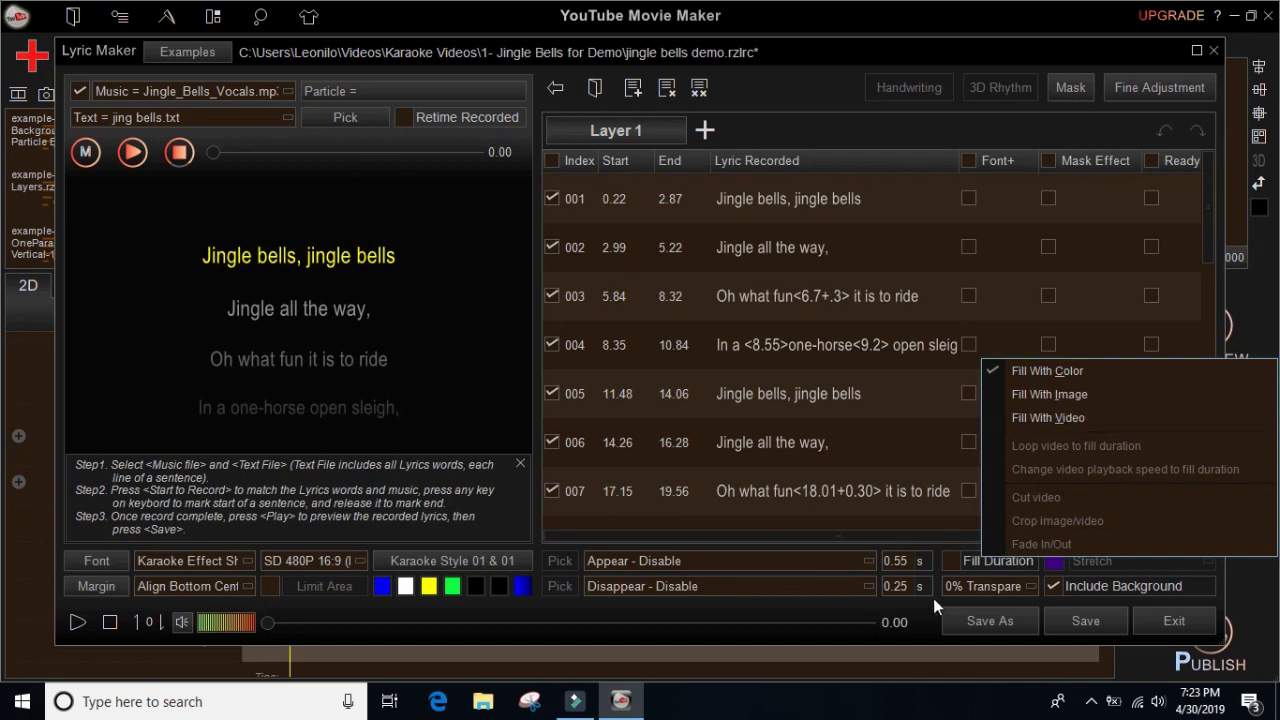
click(1019, 373)
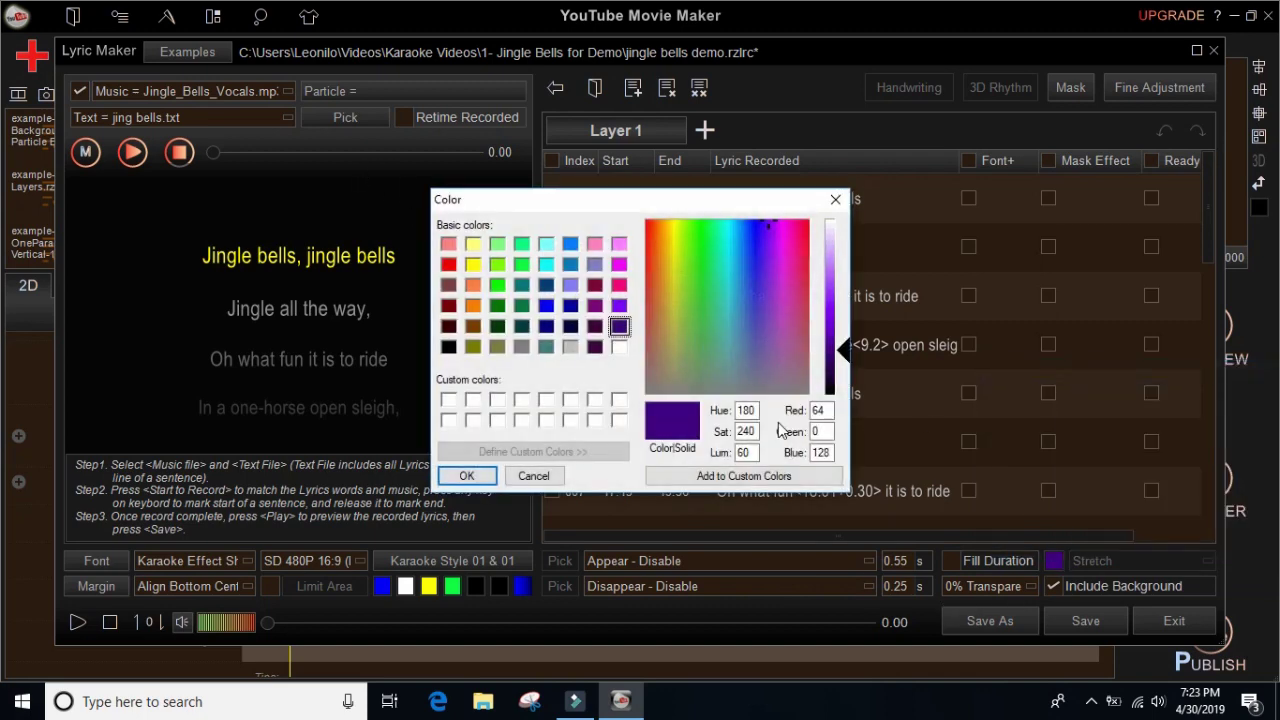
click(450, 348)
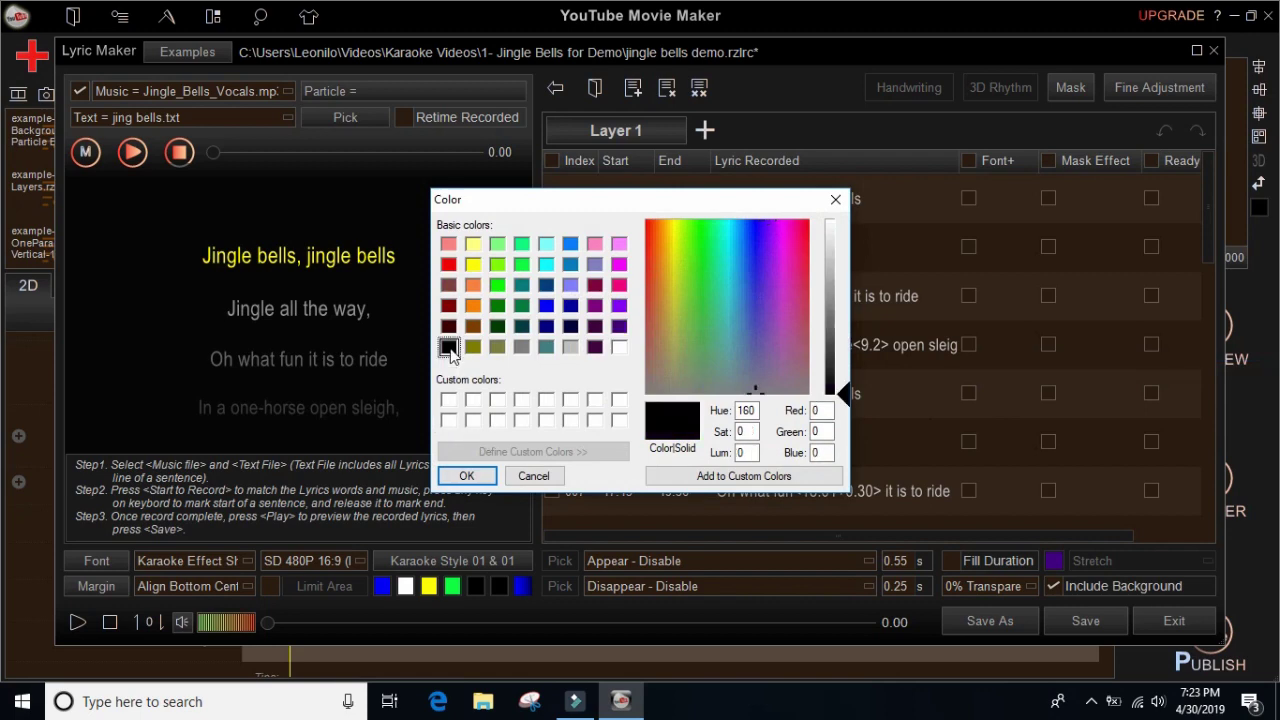
click(466, 476)
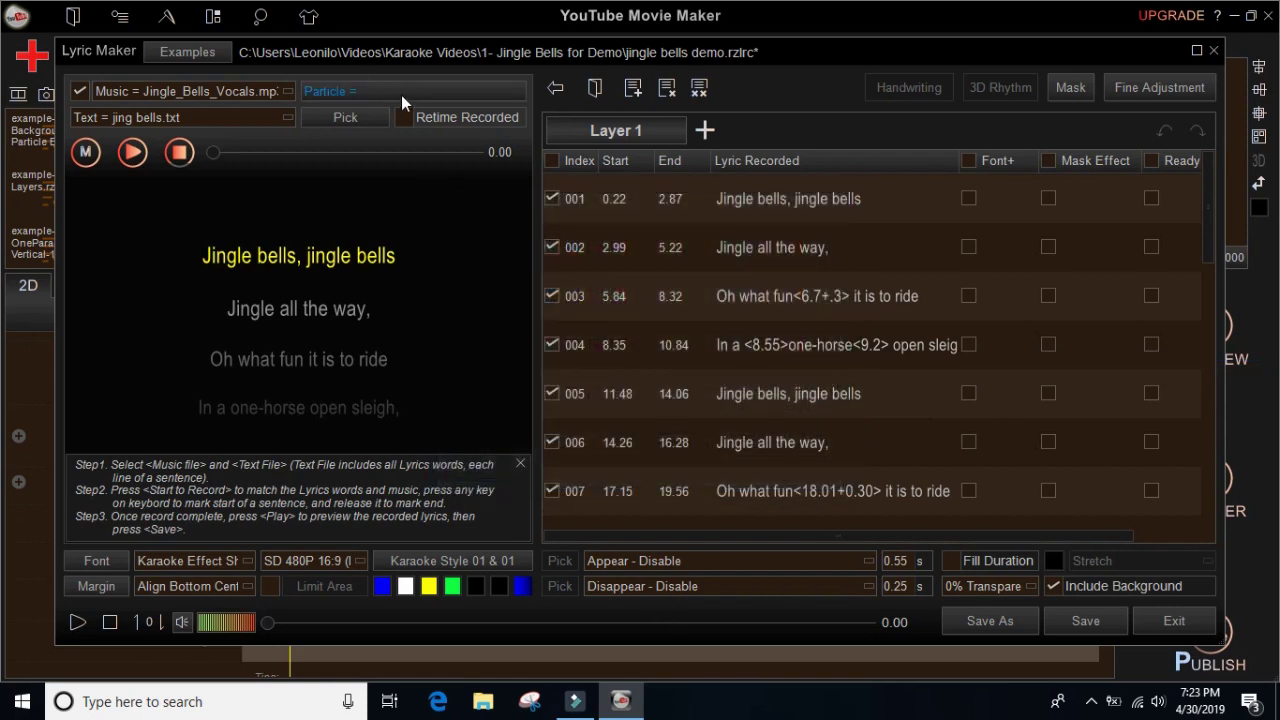
Step: Apply the Colorful 01.rzps particle effect to the lyrics and play the karaoke preview to check it
click(403, 91)
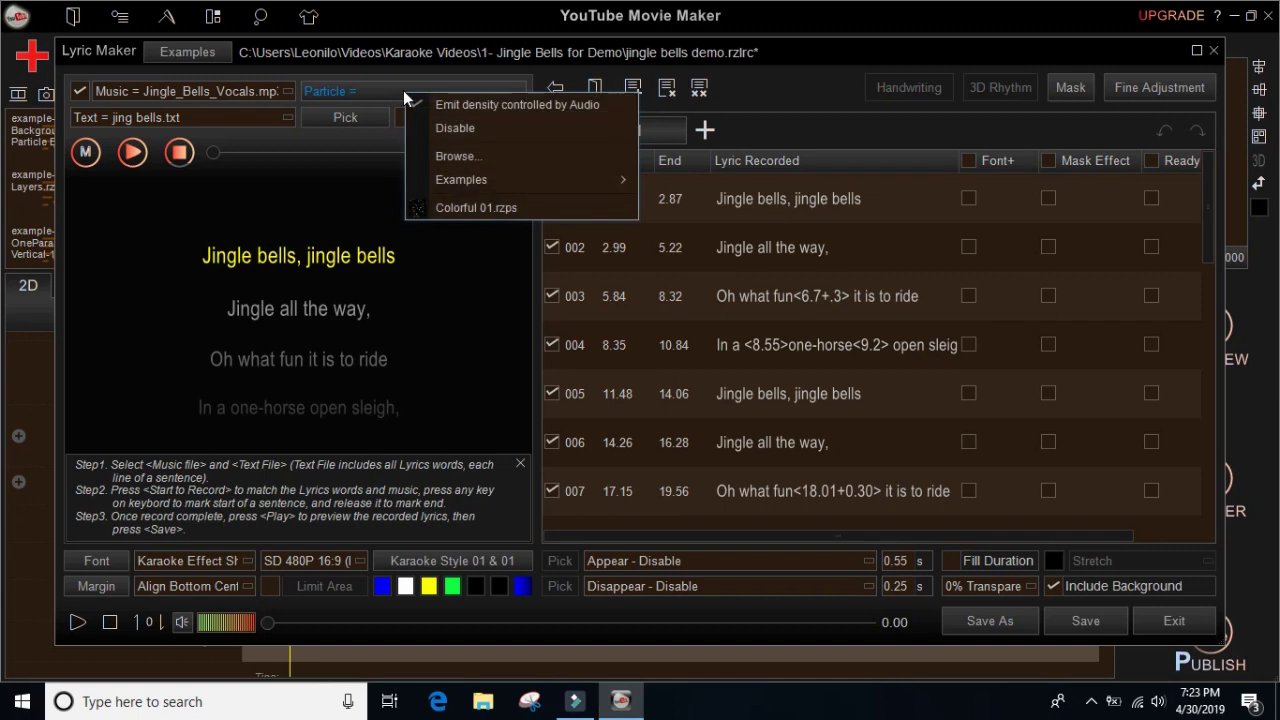
mouse_move(459, 179)
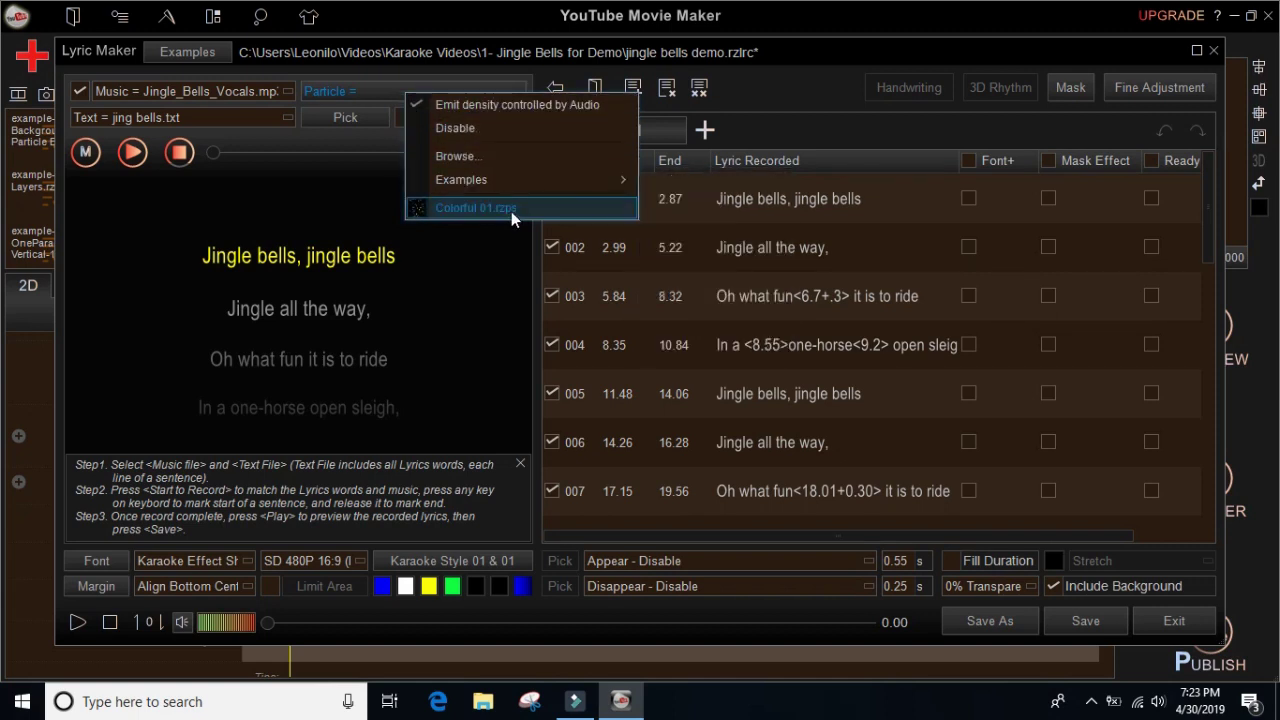
click(476, 208)
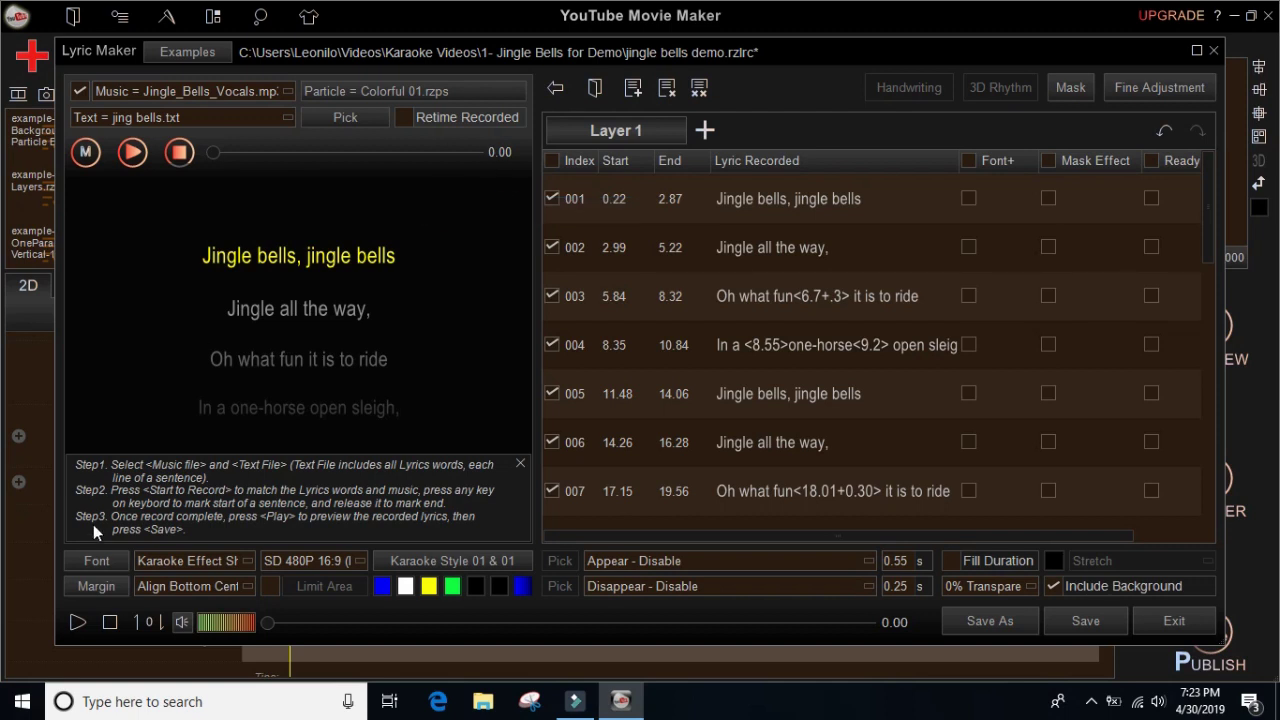
click(77, 622)
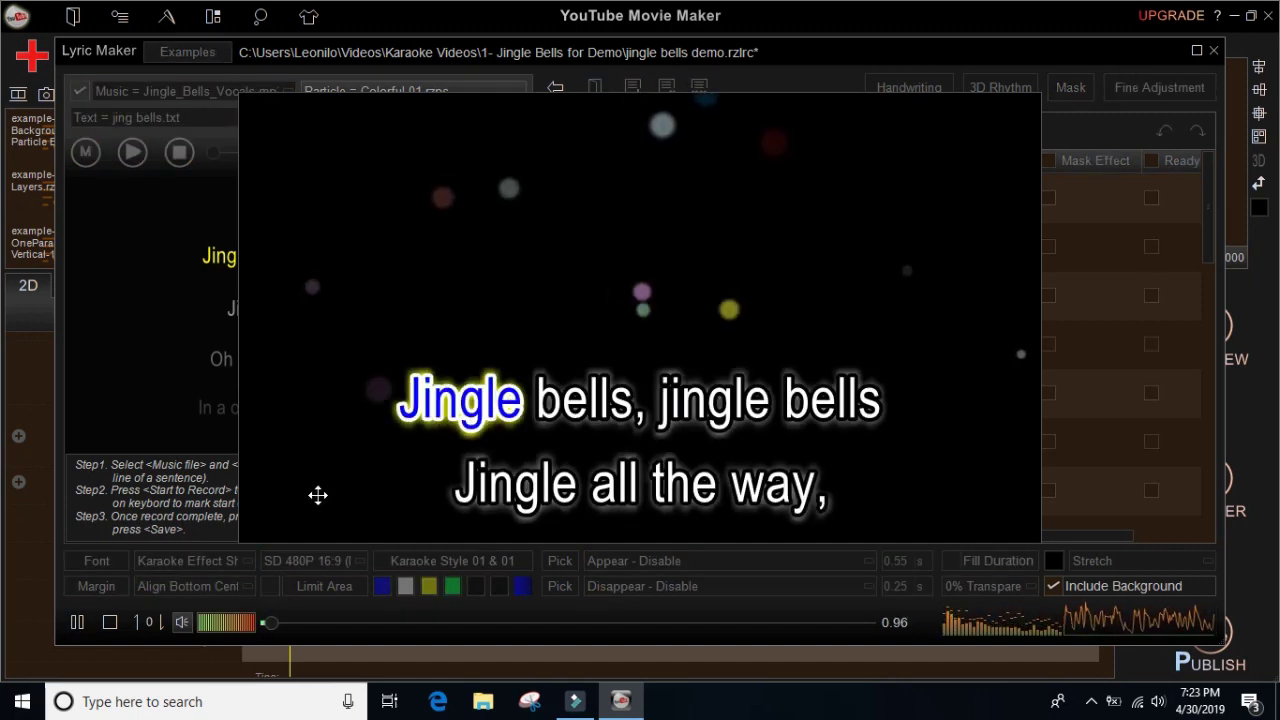
click(111, 624)
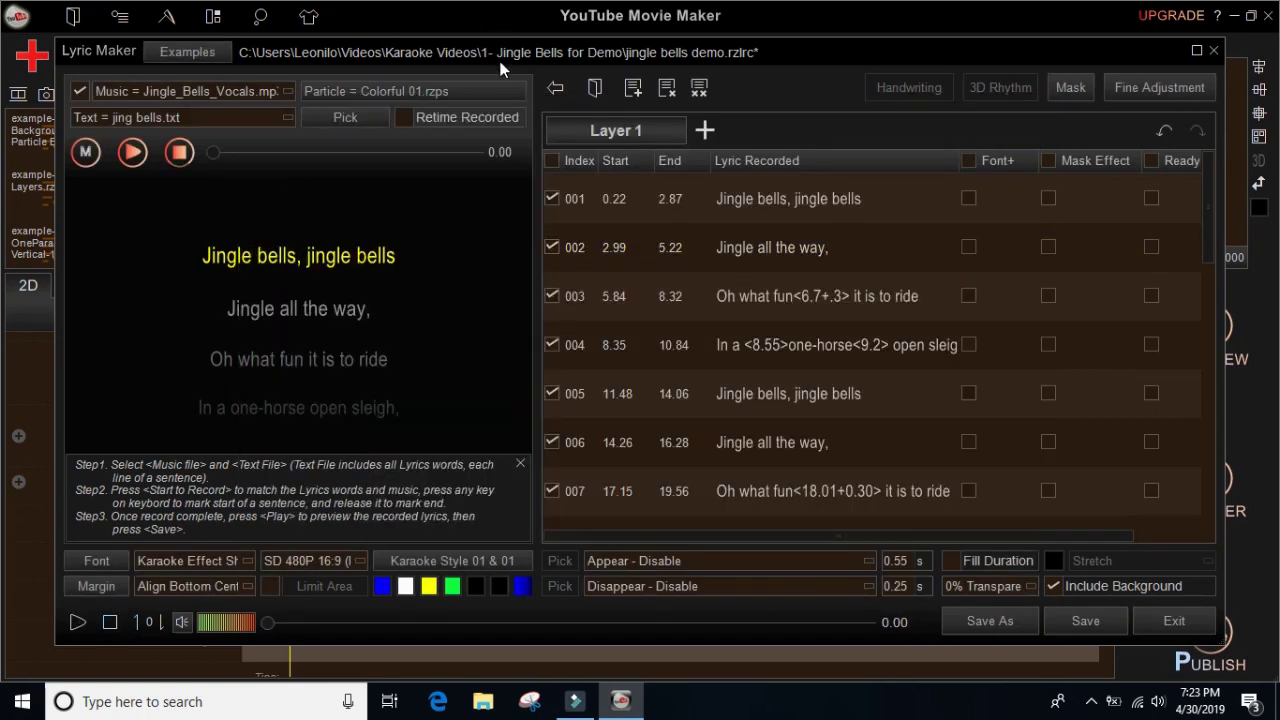
Step: Browse the example particle effects, apply Love 02.rzps from the Love category, and play the karaoke preview to check it
click(475, 88)
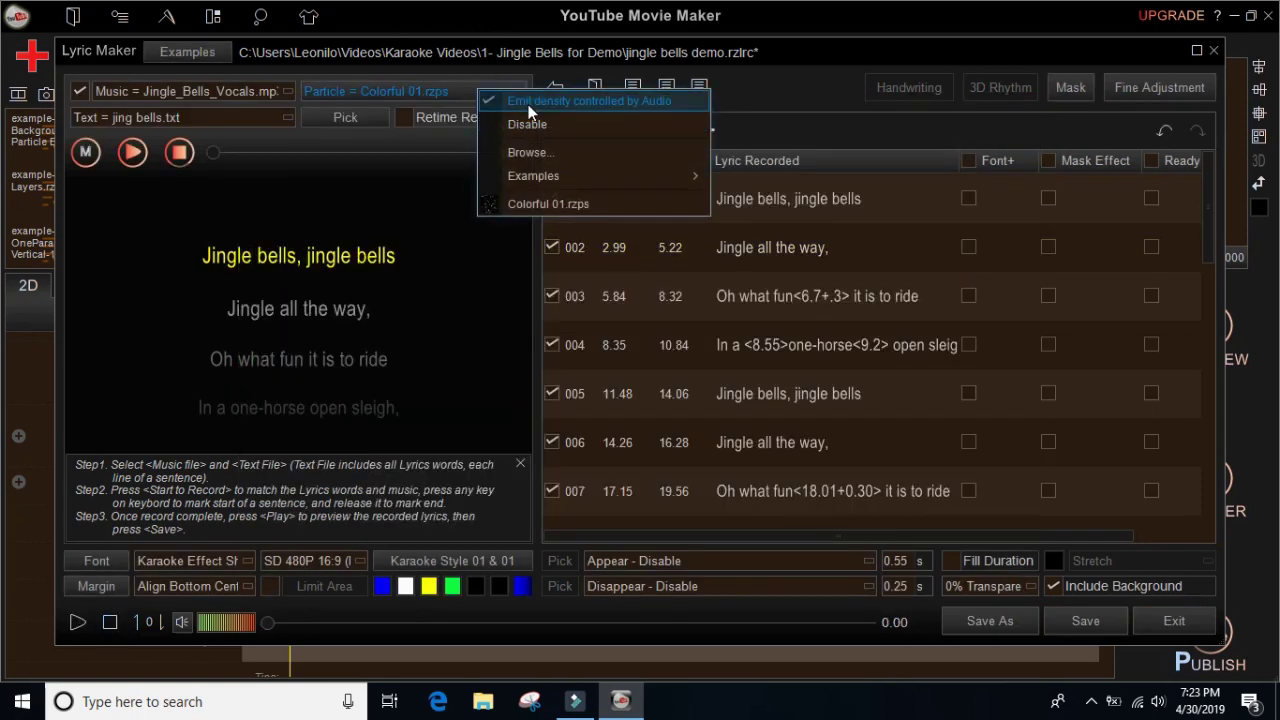
mouse_move(557, 184)
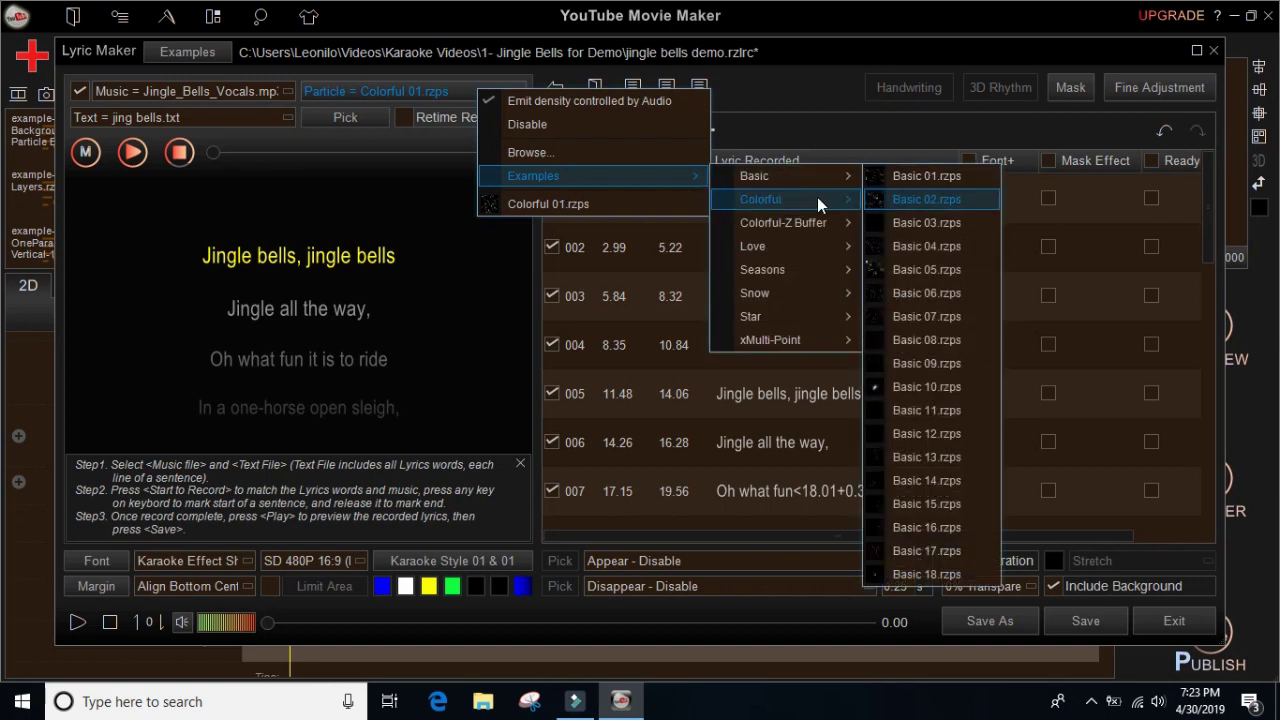
mouse_move(812, 229)
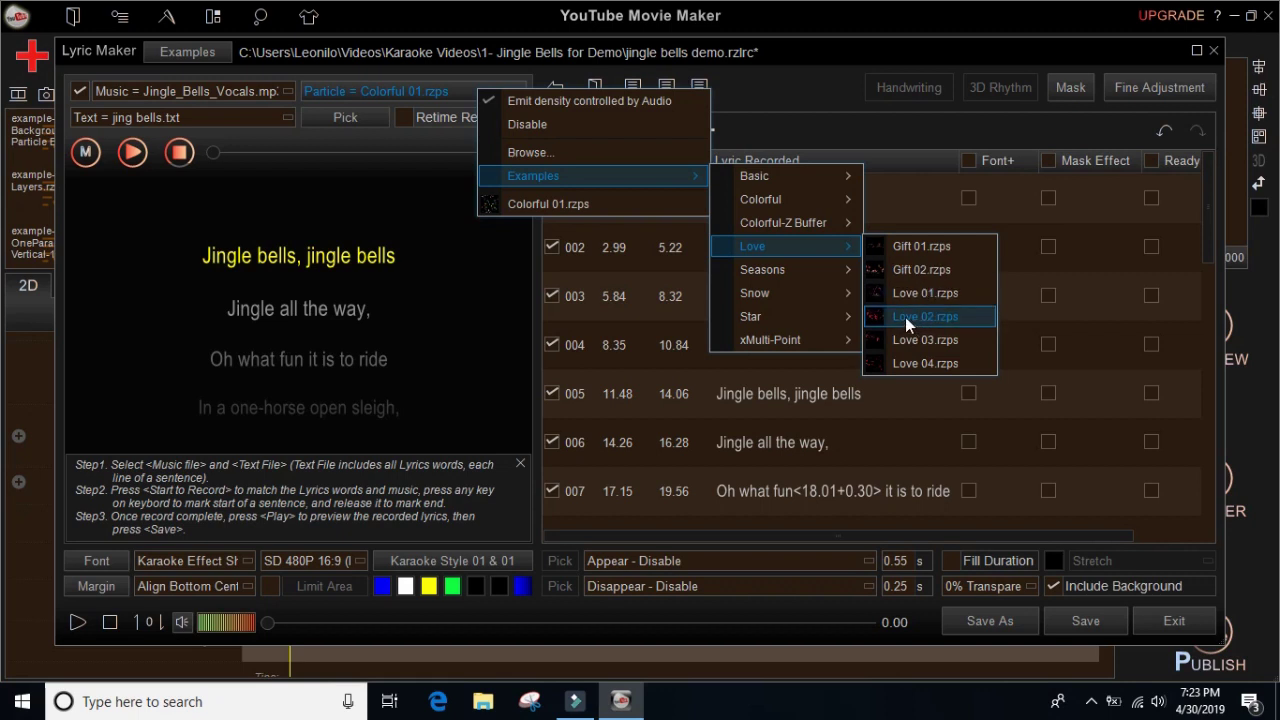
mouse_move(817, 293)
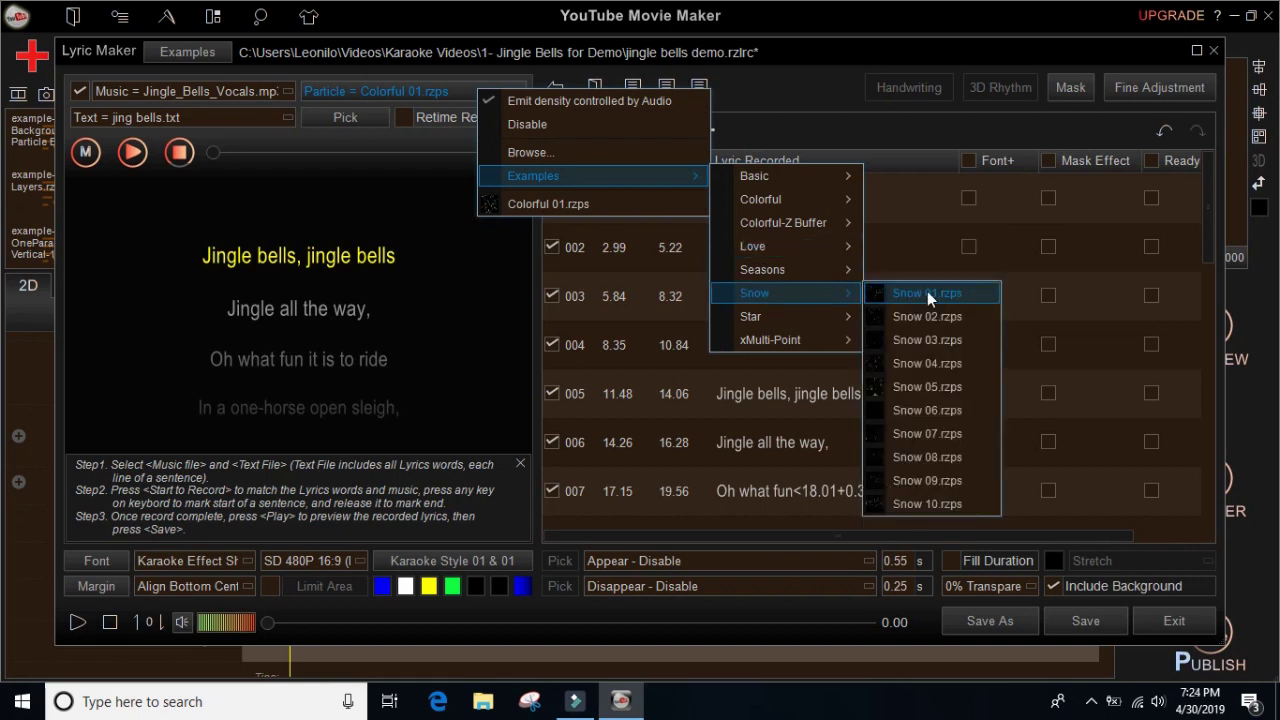
mouse_move(826, 247)
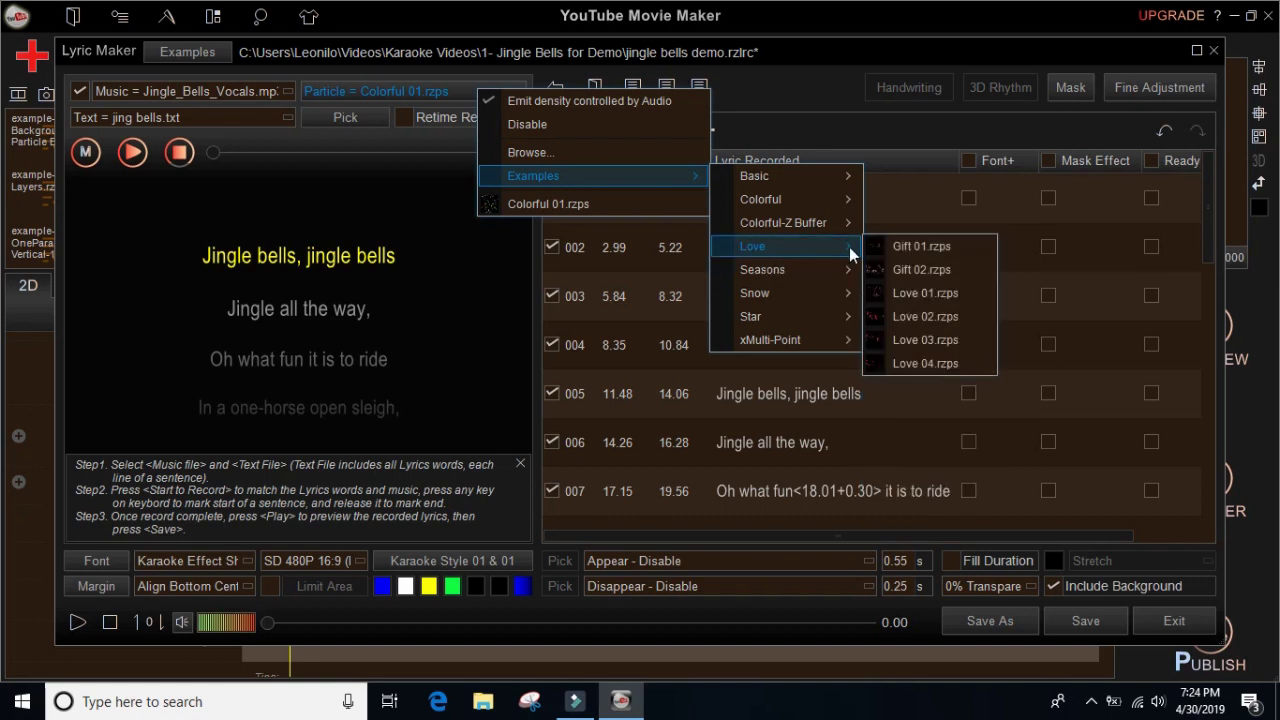
click(922, 313)
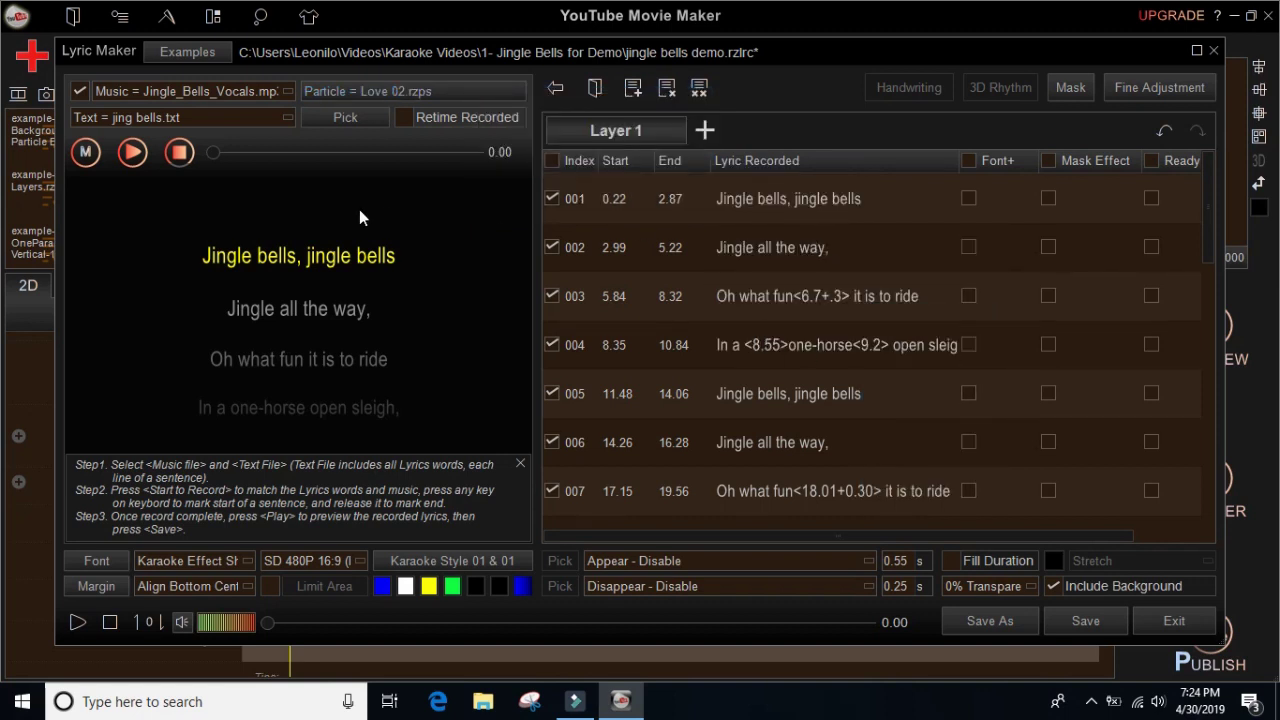
click(76, 623)
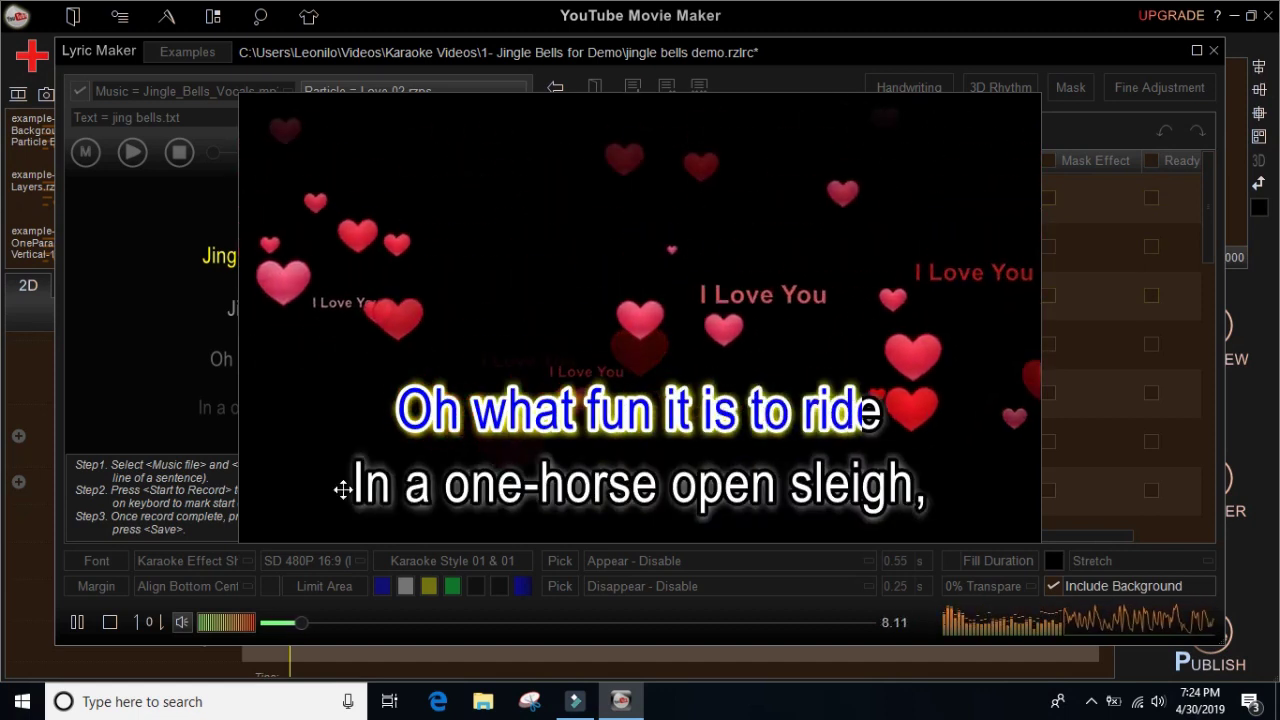
click(110, 623)
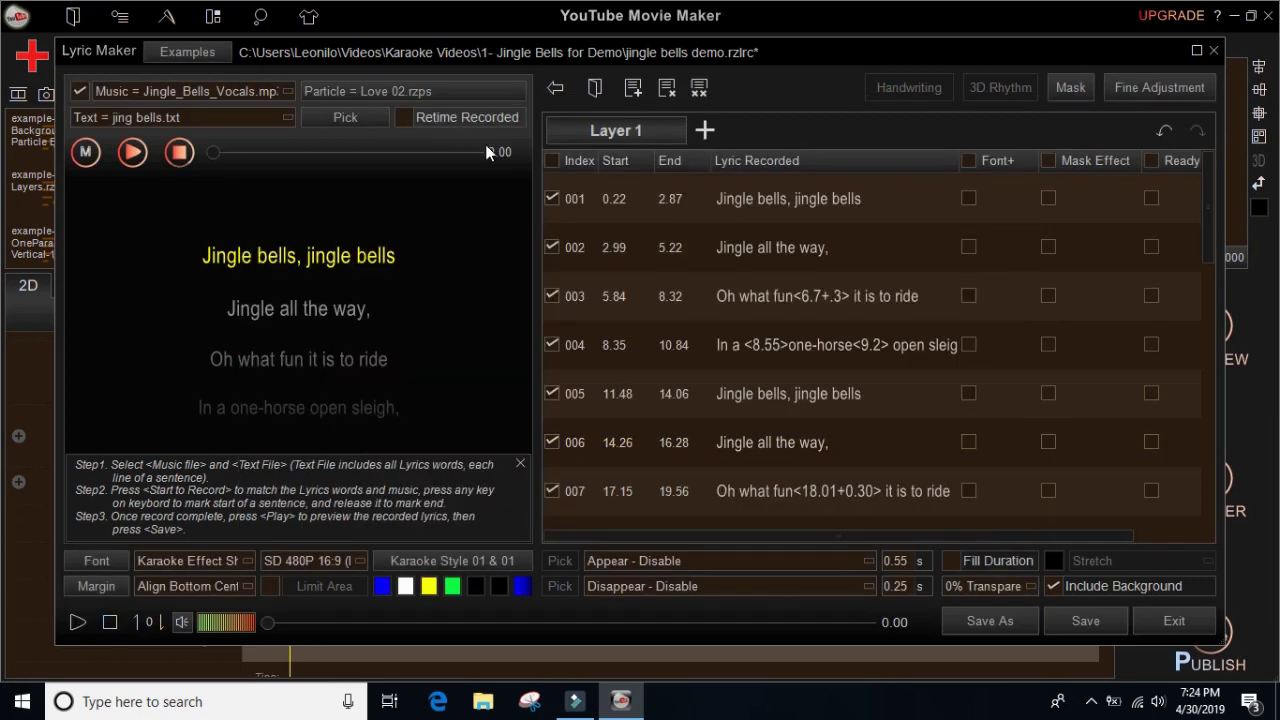
Step: Change the particle effect to Snow 05.rzps from the Snow examples and play the karaoke preview to check it
click(442, 92)
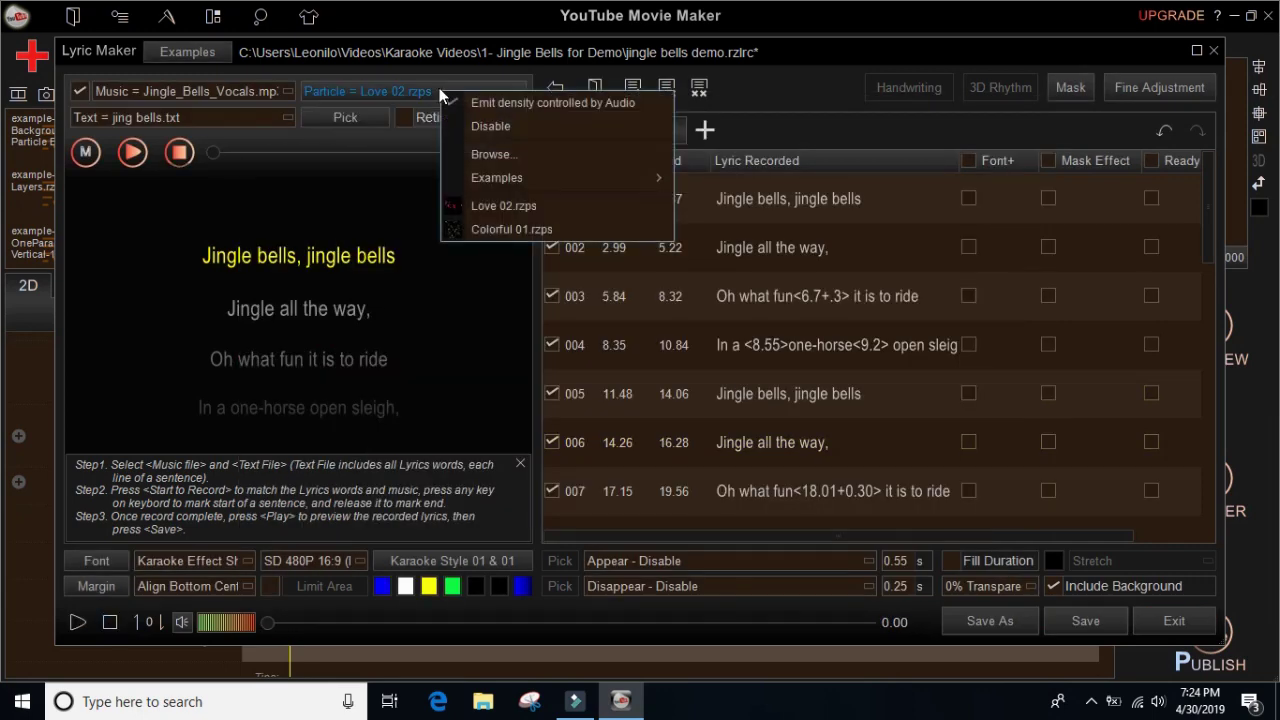
mouse_move(532, 190)
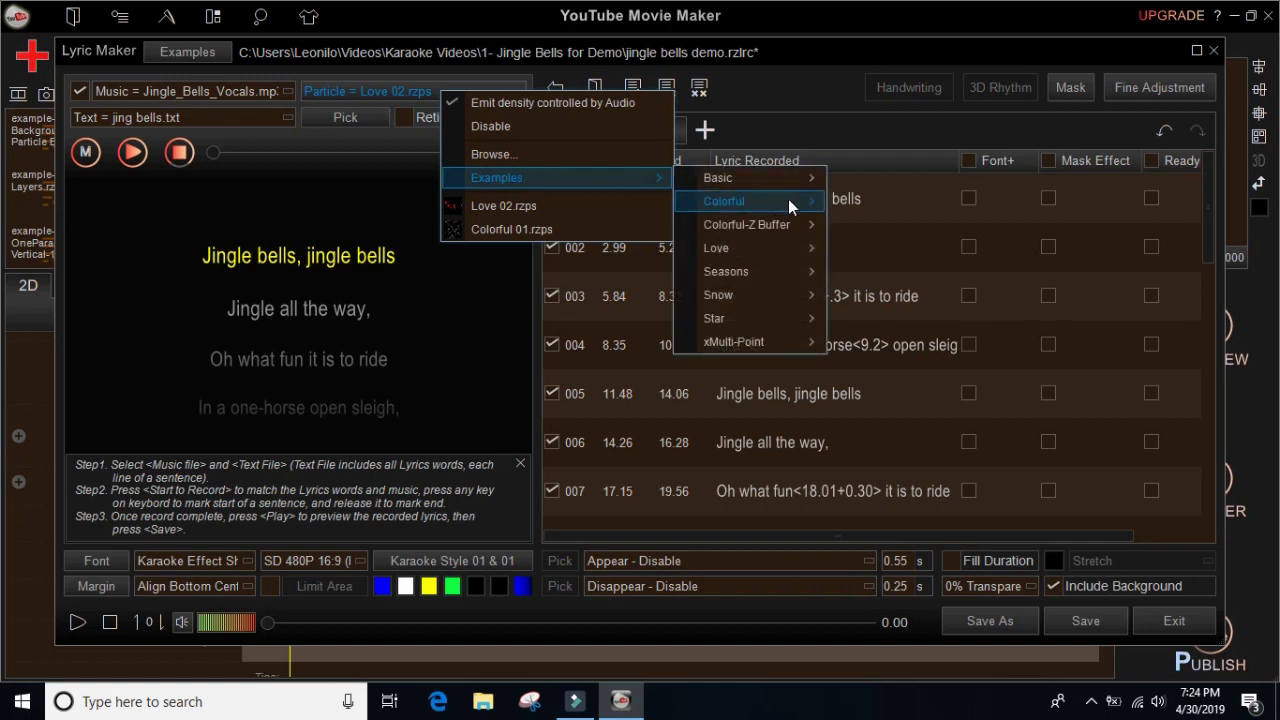
mouse_move(792, 248)
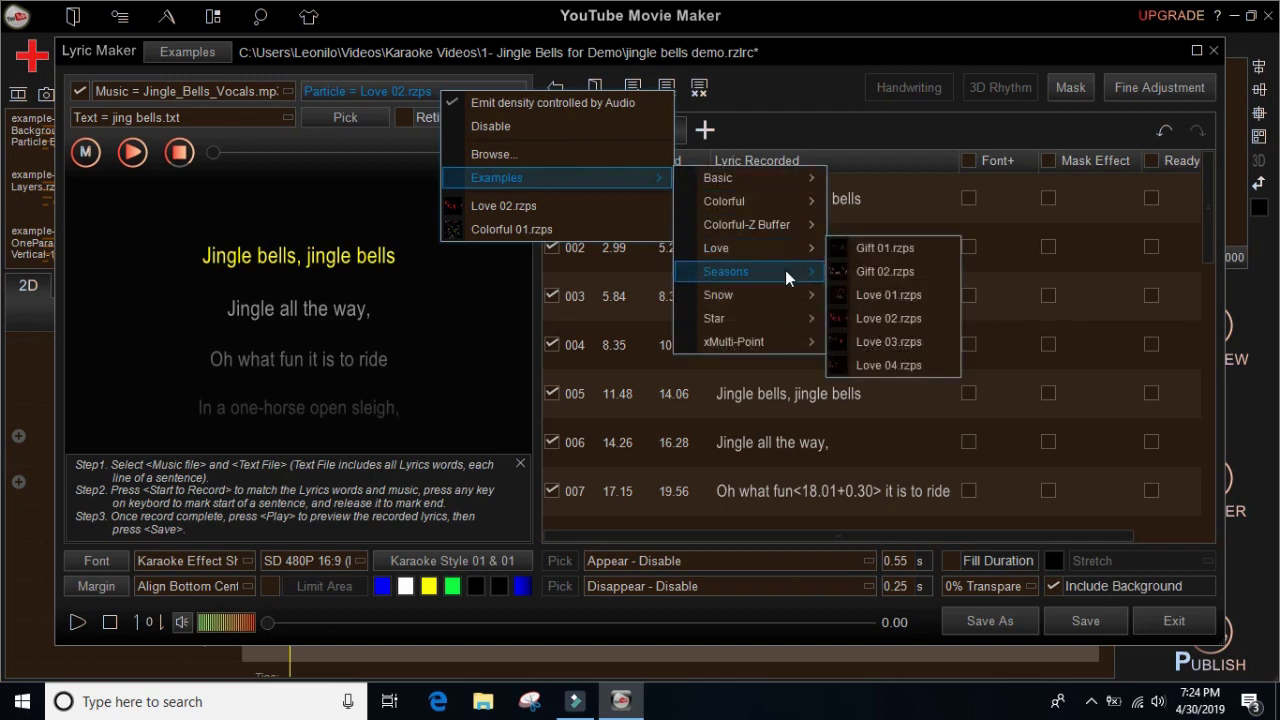
mouse_move(785, 270)
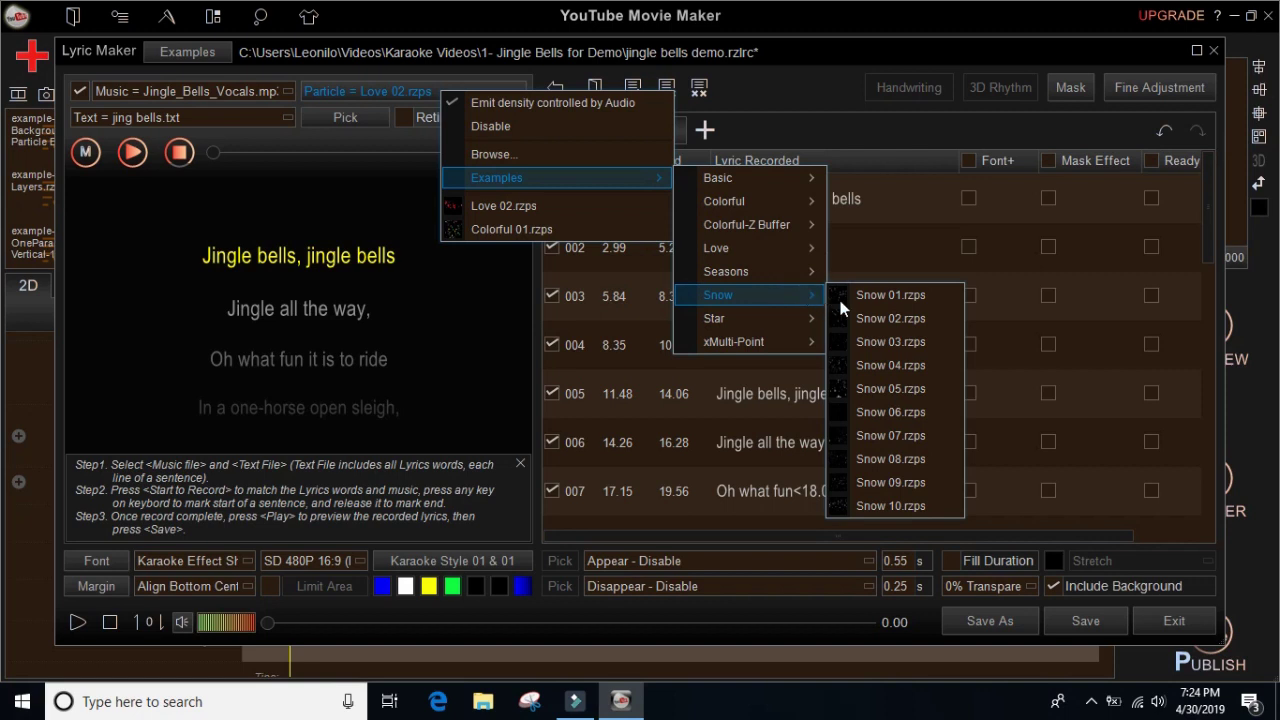
click(913, 392)
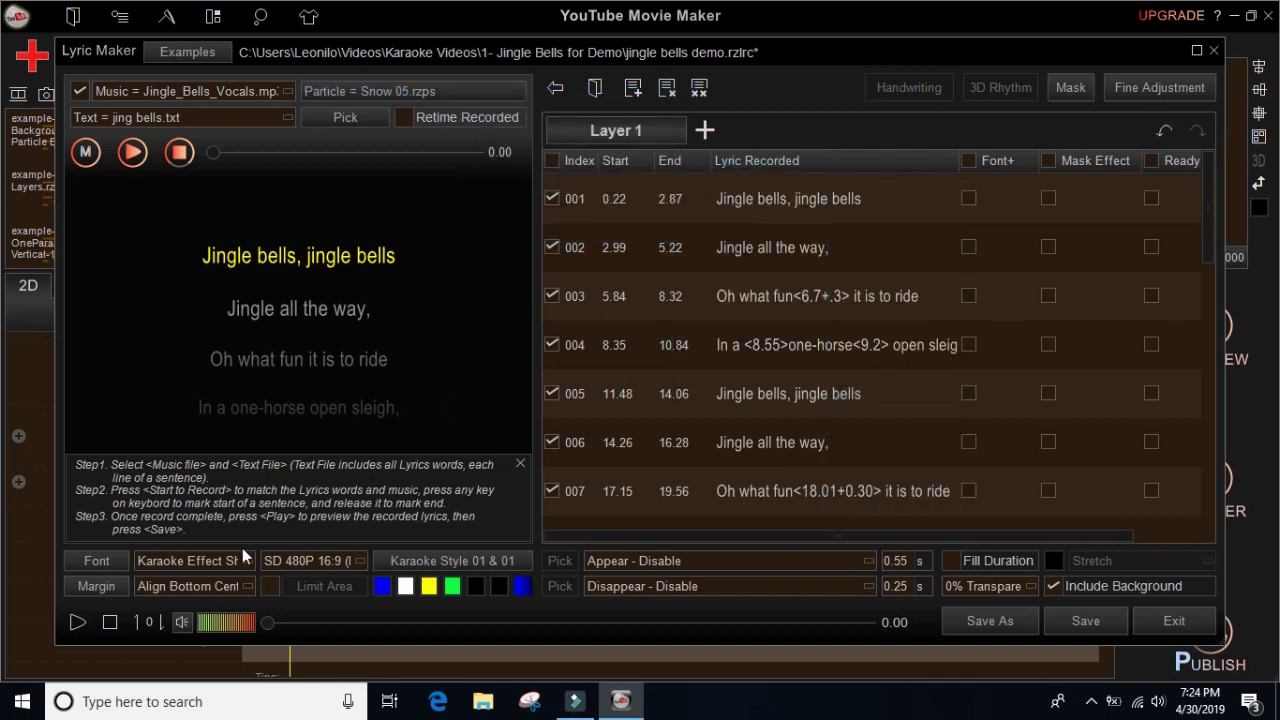
click(70, 619)
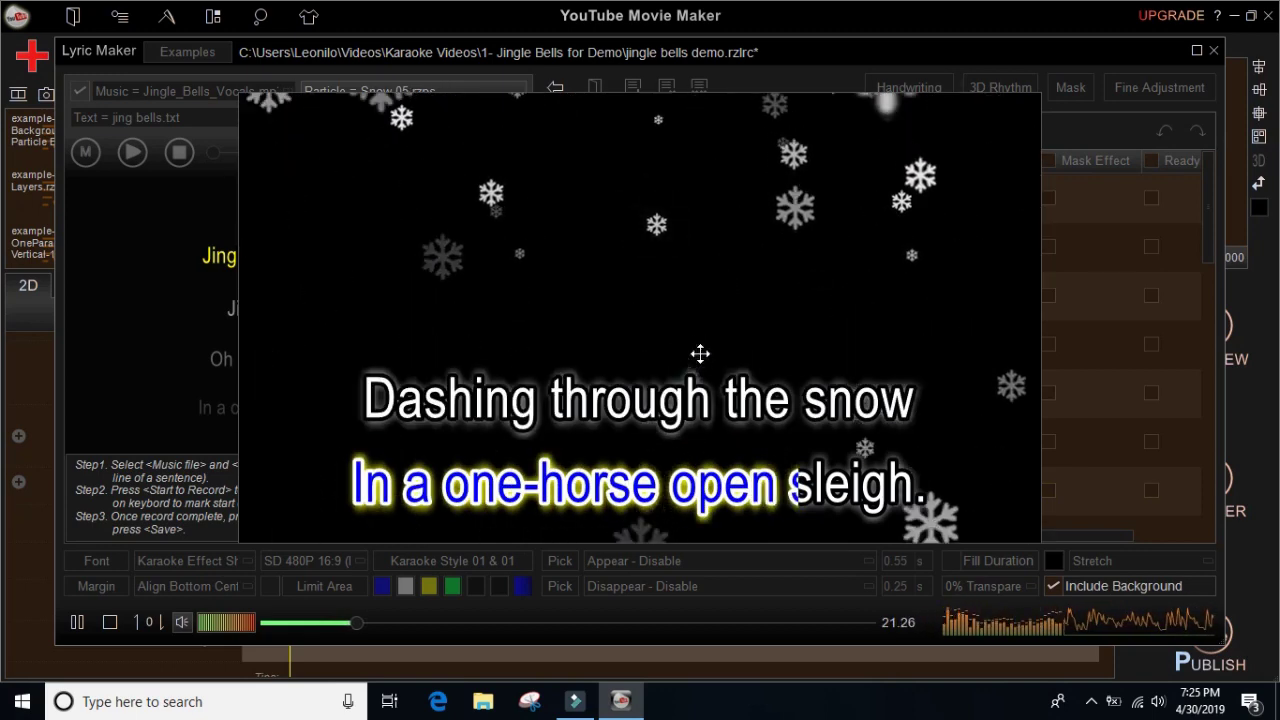
click(107, 624)
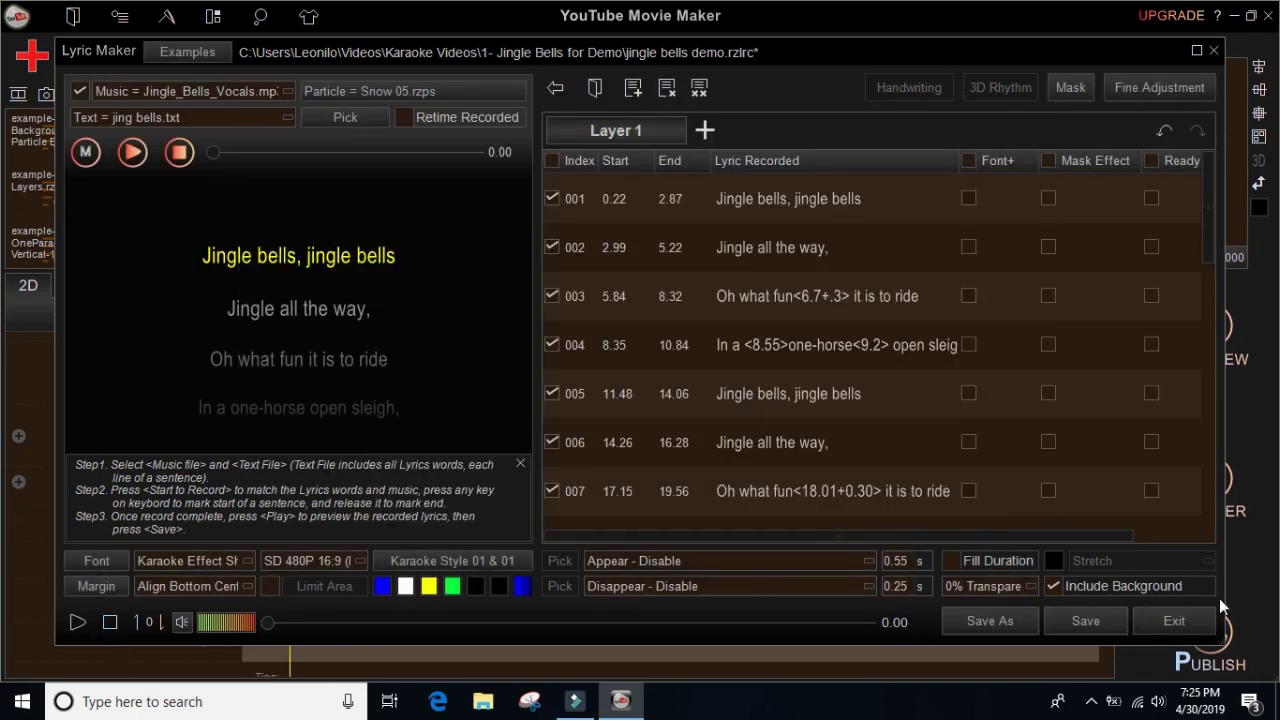
Step: Fill the lyric background with the SKEC Photo image from the CV folder on drive D and play the karaoke preview to check it
click(1054, 561)
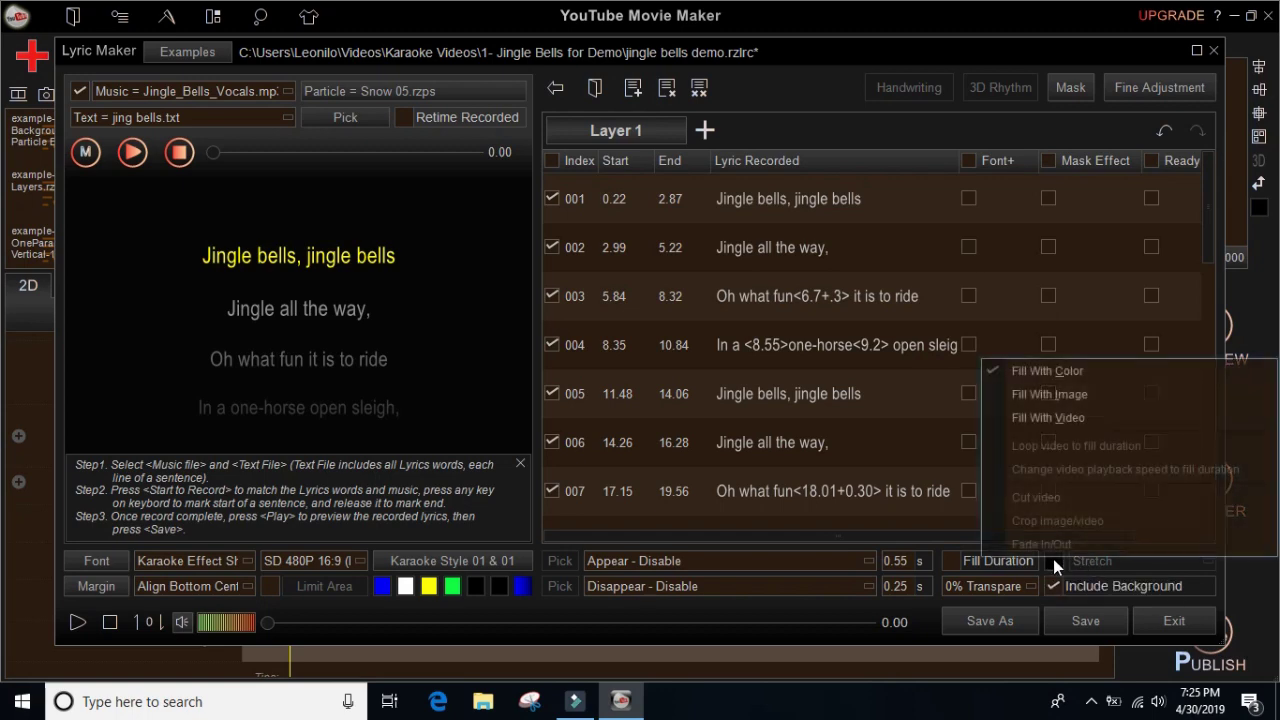
click(1096, 392)
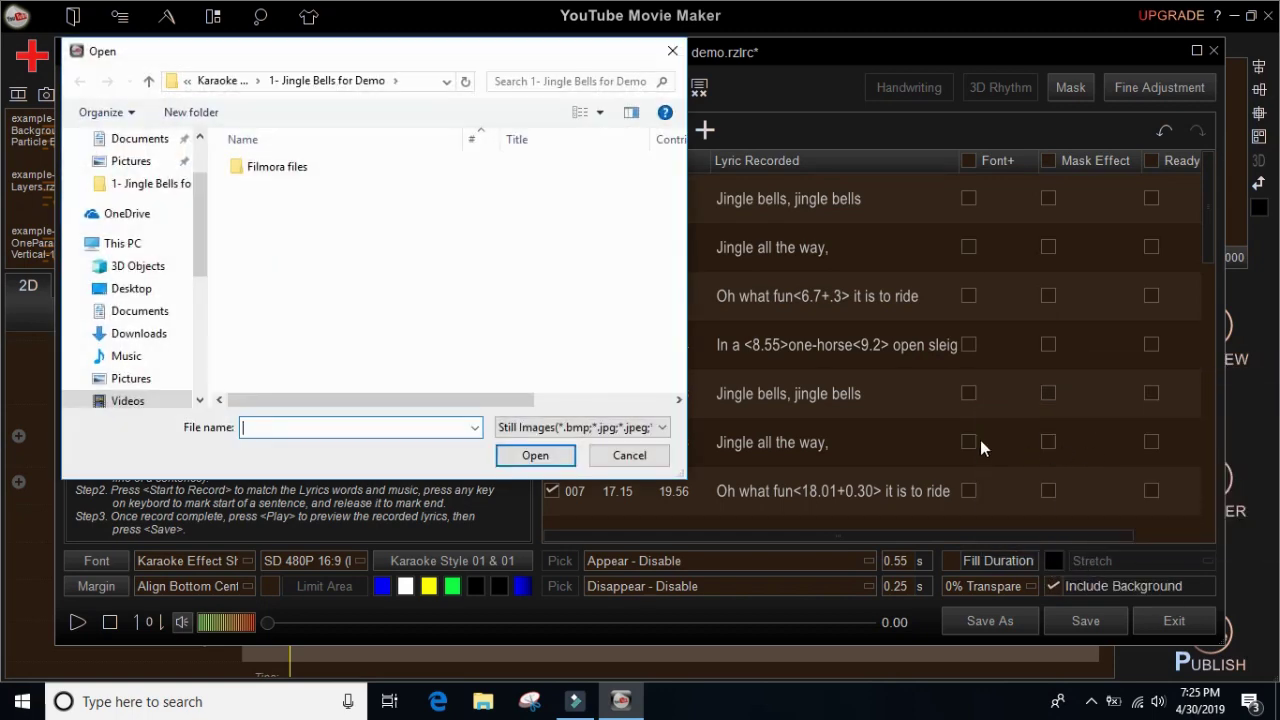
drag(194, 243, 195, 321)
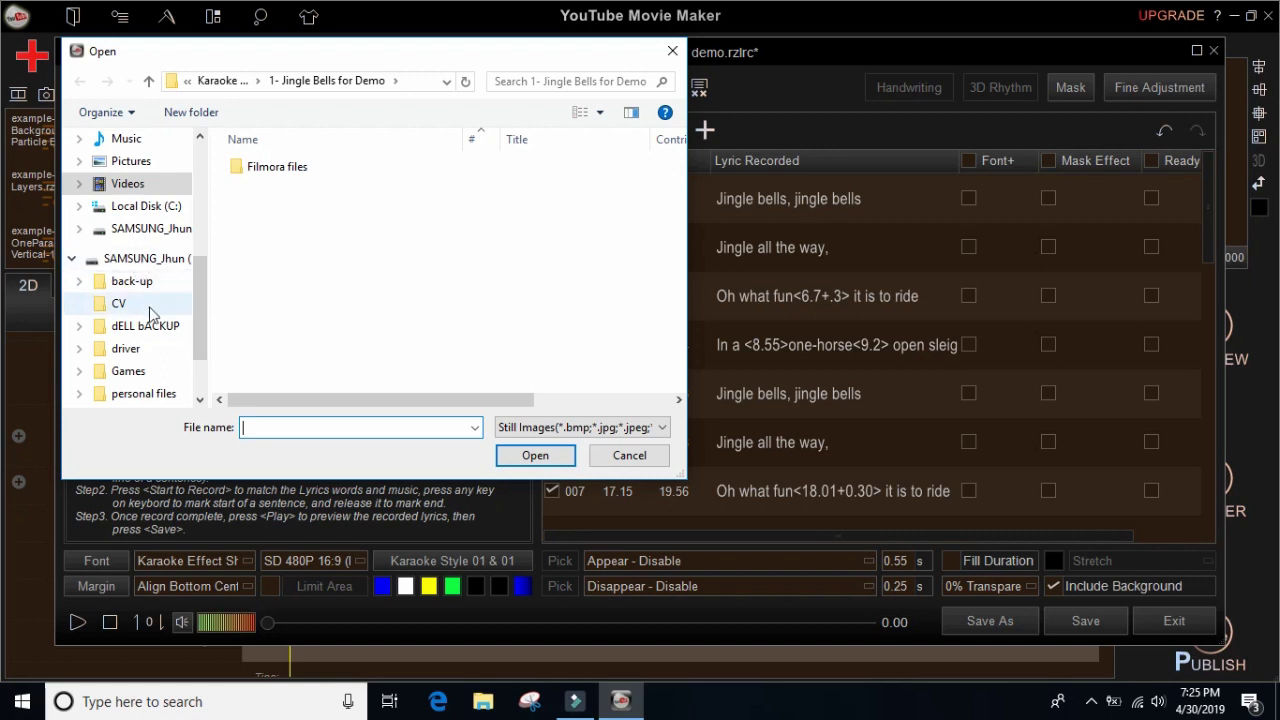
click(146, 394)
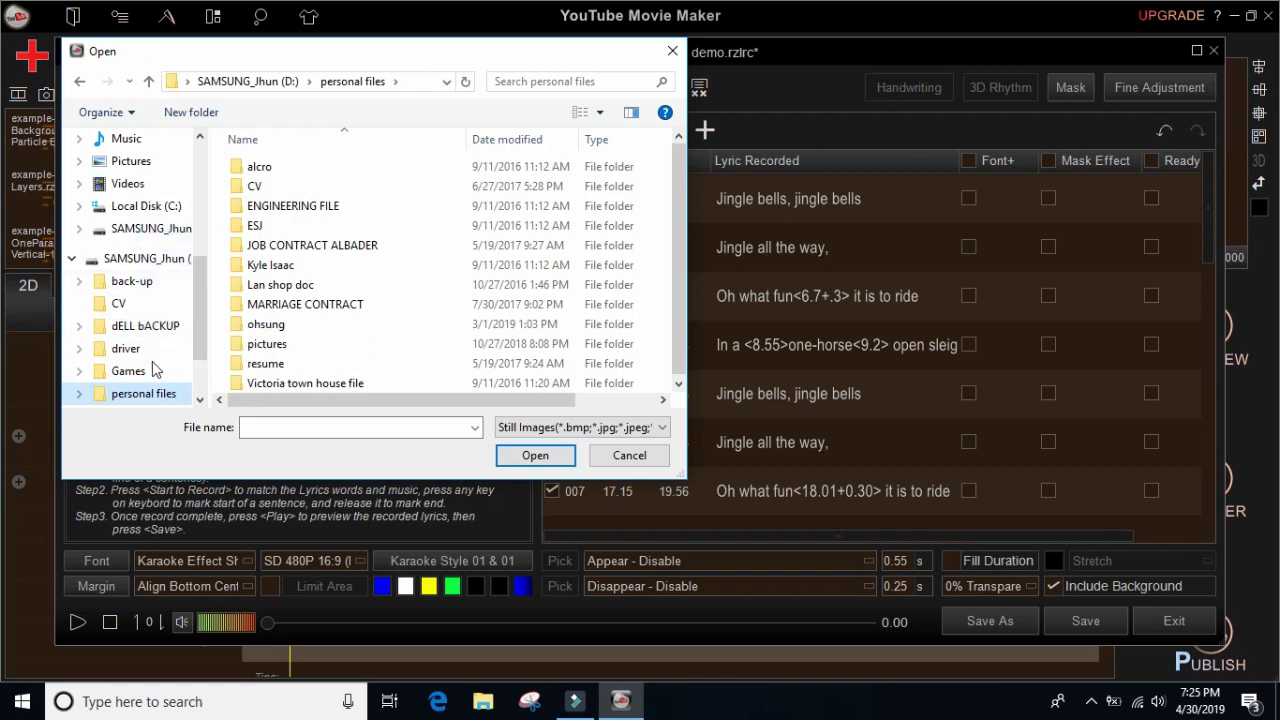
drag(127, 360, 140, 325)
click(118, 281)
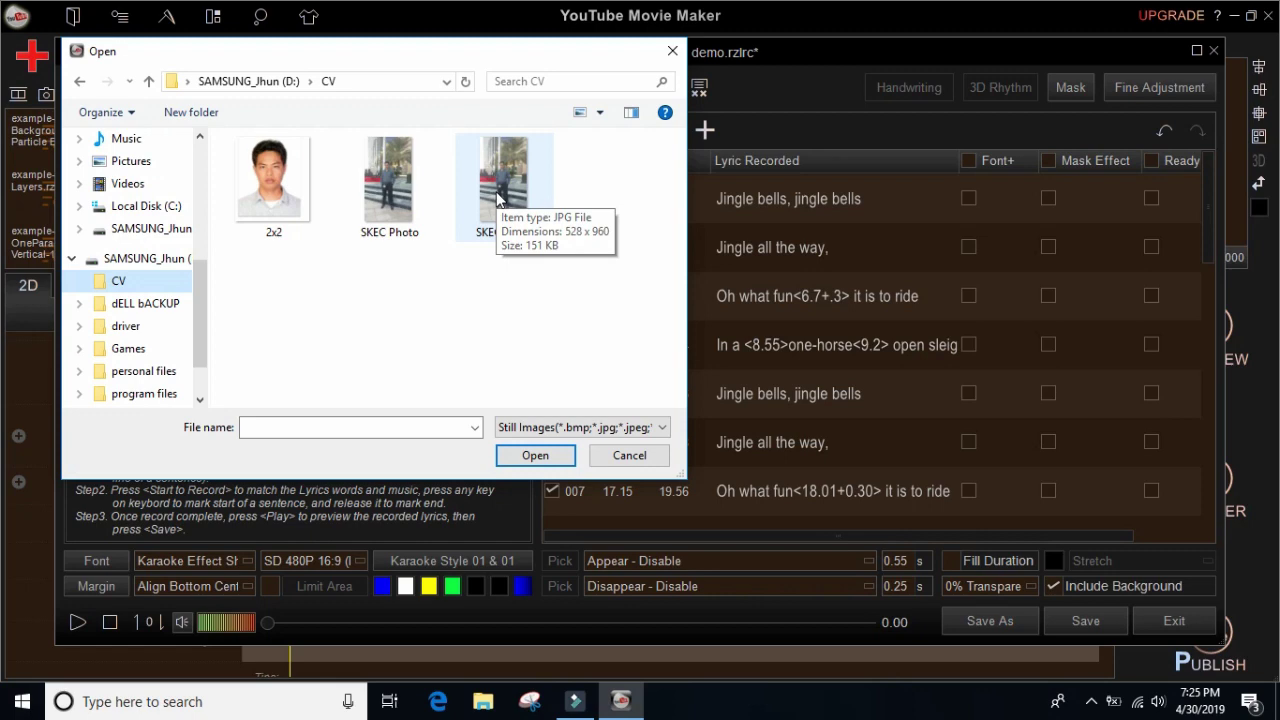
click(388, 185)
click(535, 455)
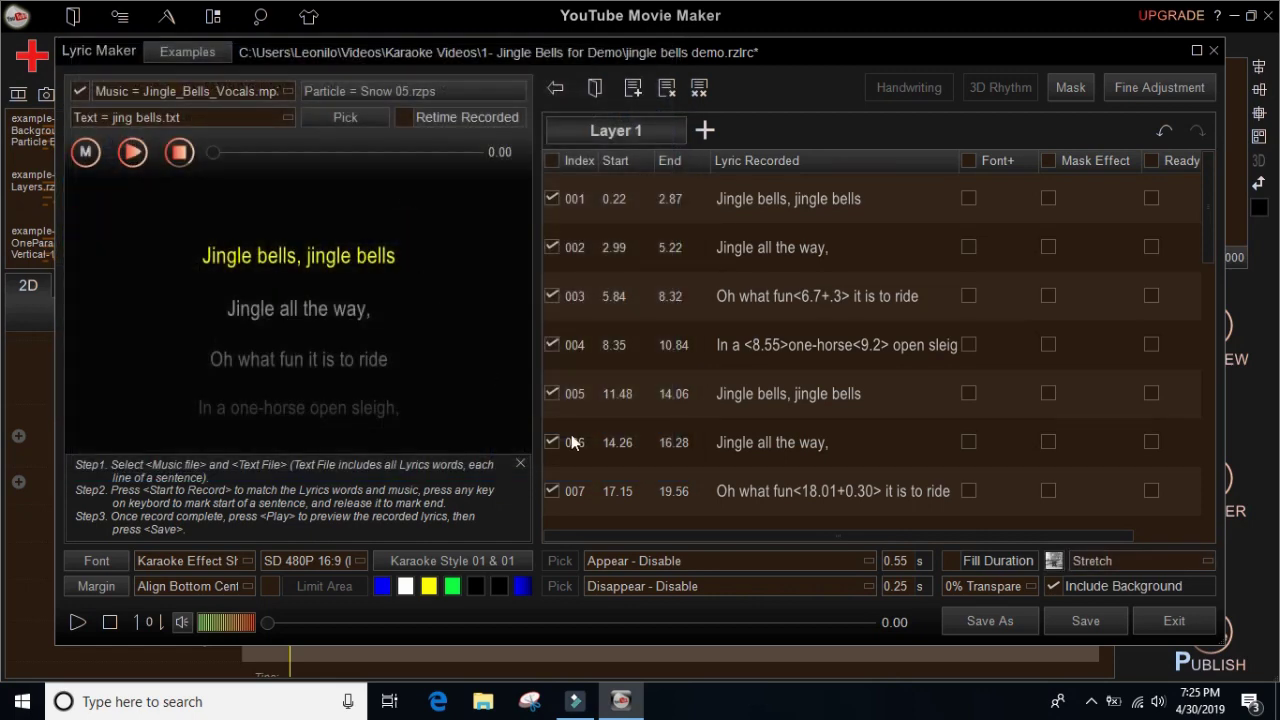
click(74, 624)
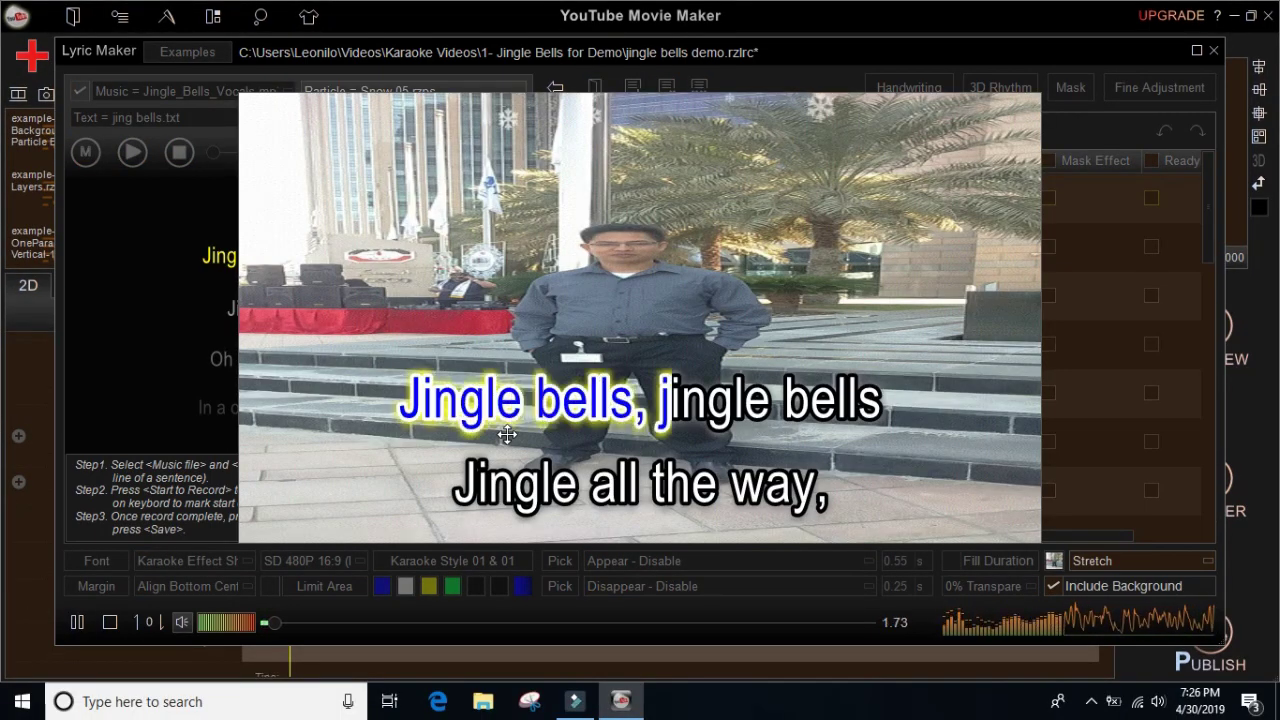
click(112, 622)
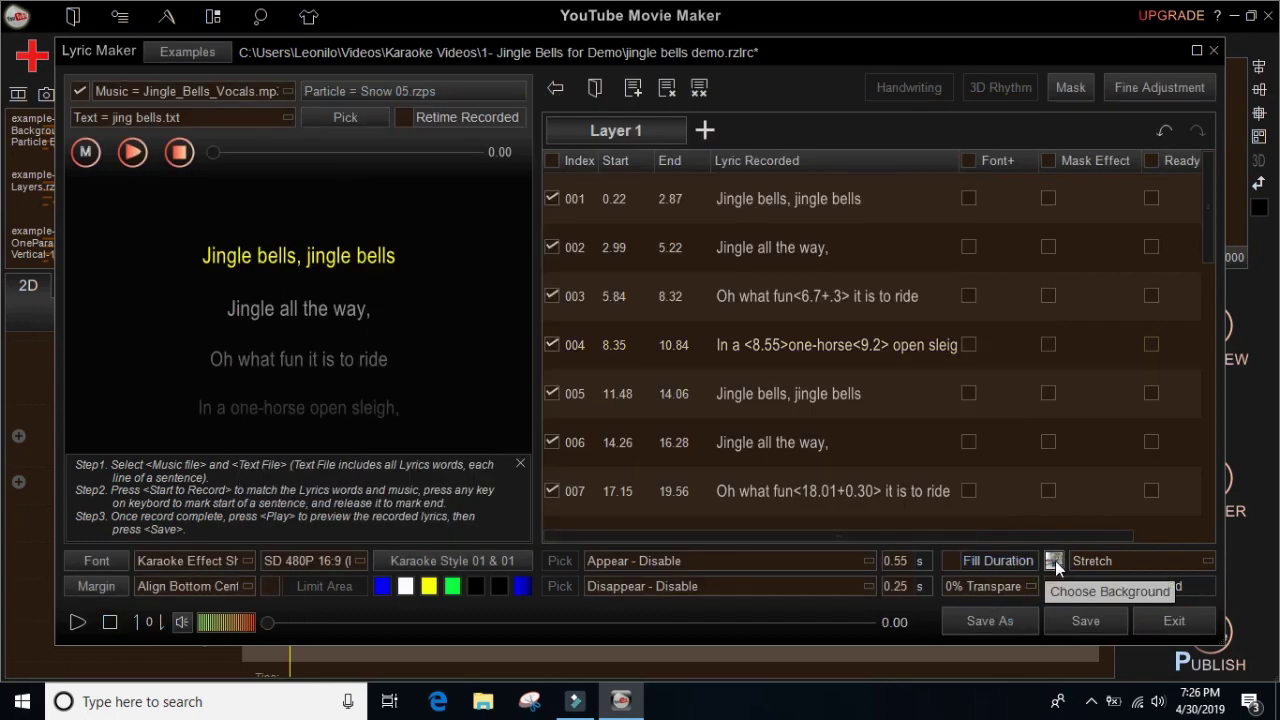
Step: Set the background image's fit to Keep Ratio with Blur and play the karaoke preview to check it
click(1138, 560)
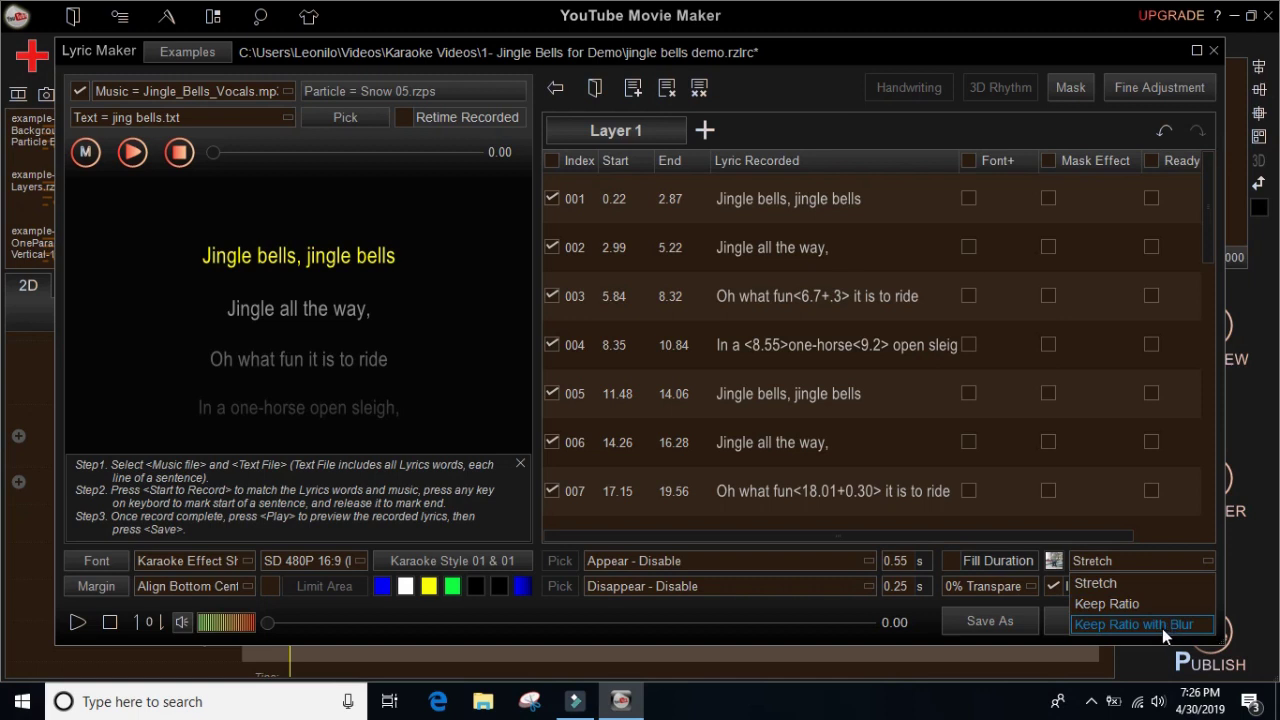
click(1133, 625)
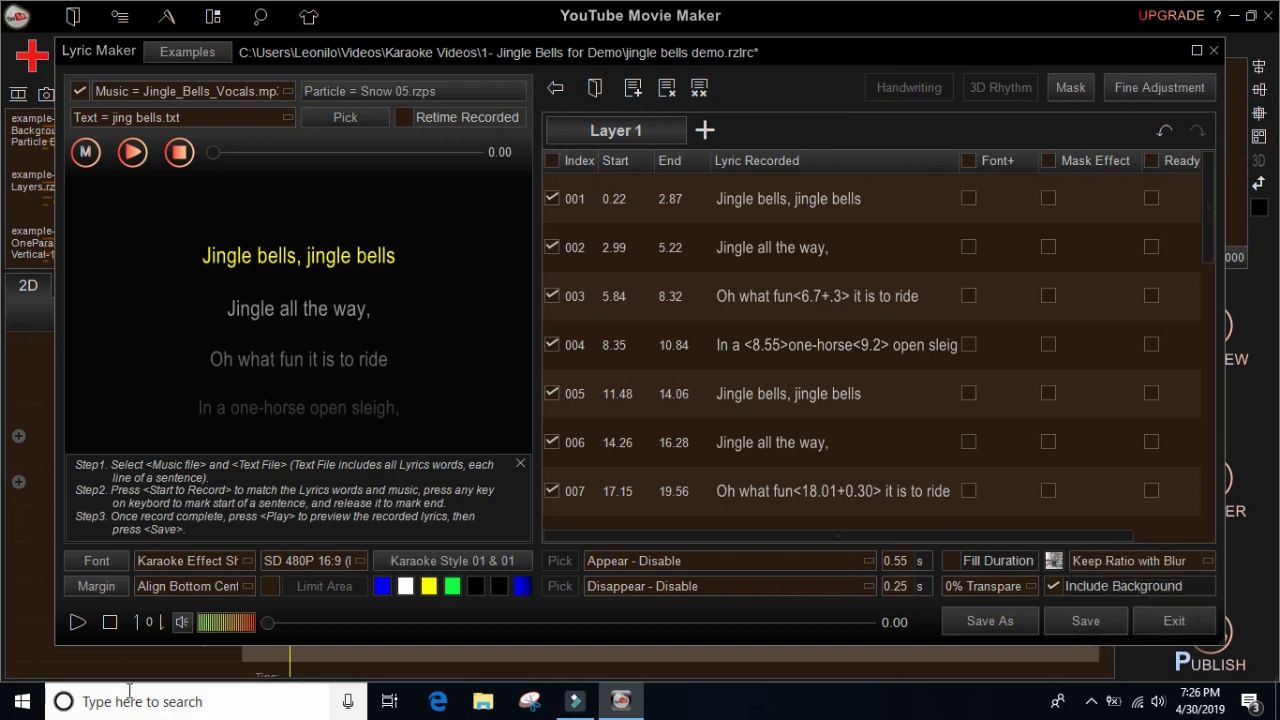
click(75, 622)
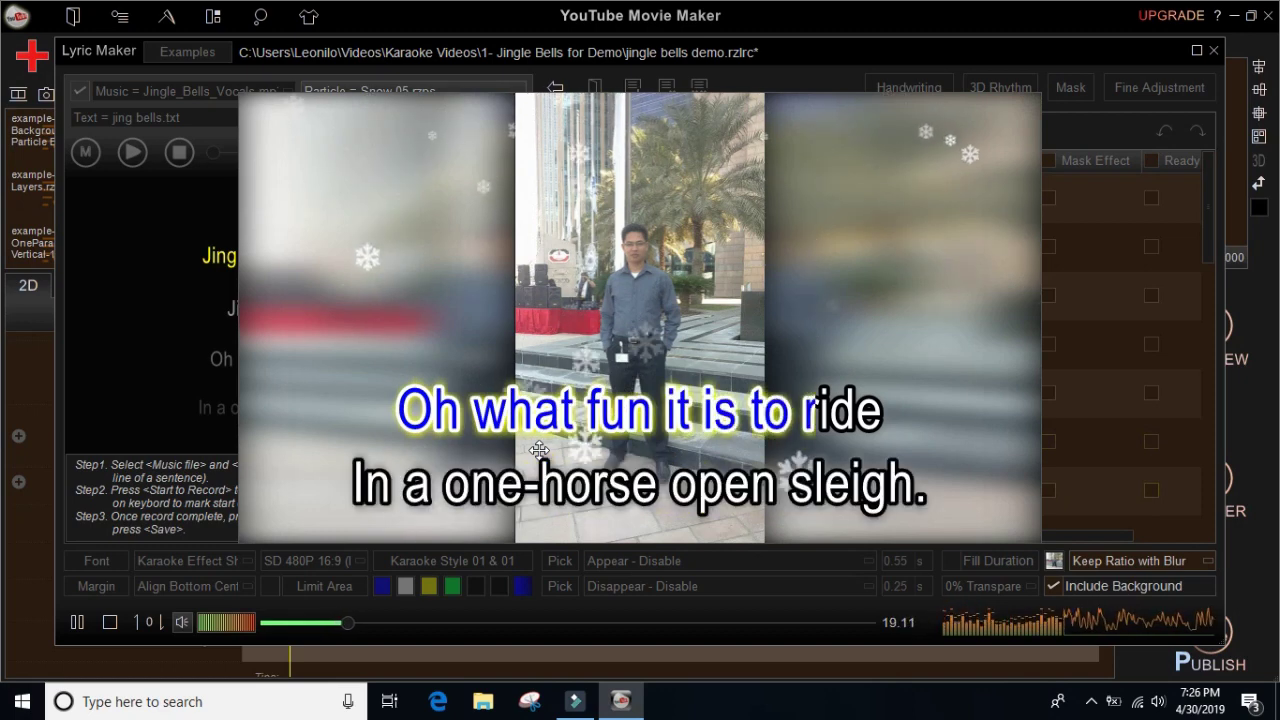
click(110, 622)
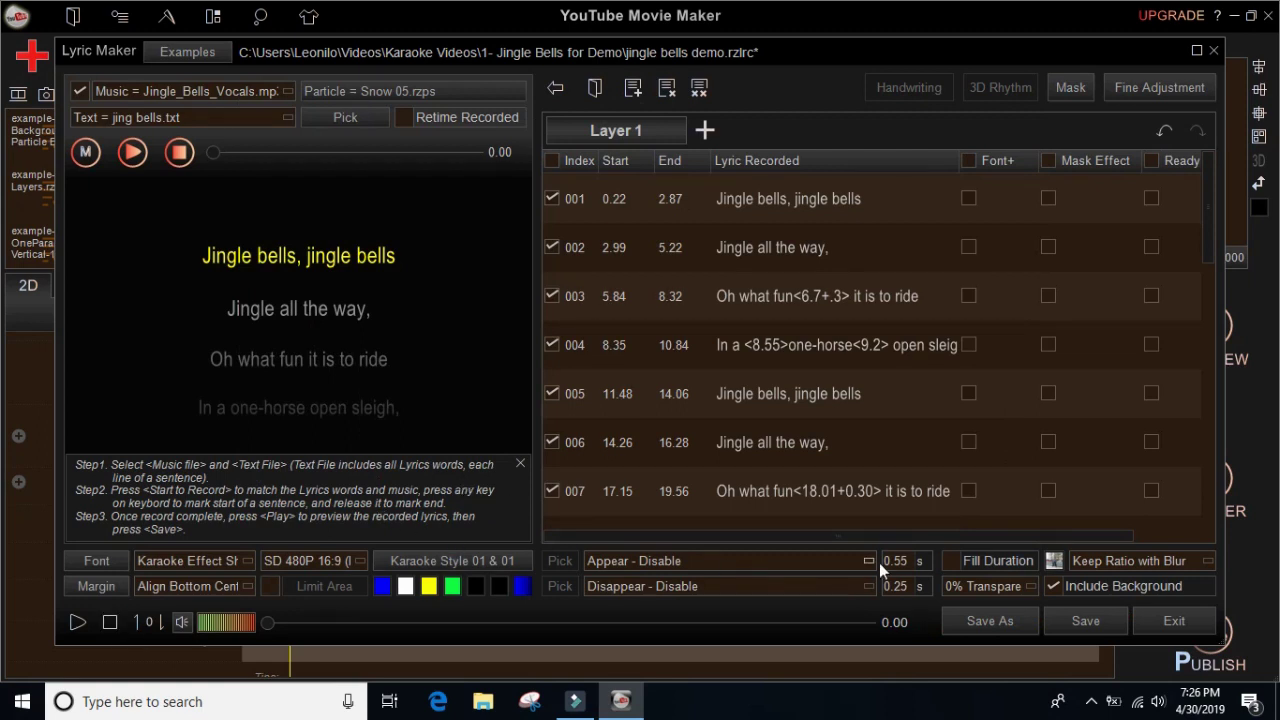
Step: Save the changes to the jingle bells demo lyric file and exit the Lyric Maker
click(1087, 622)
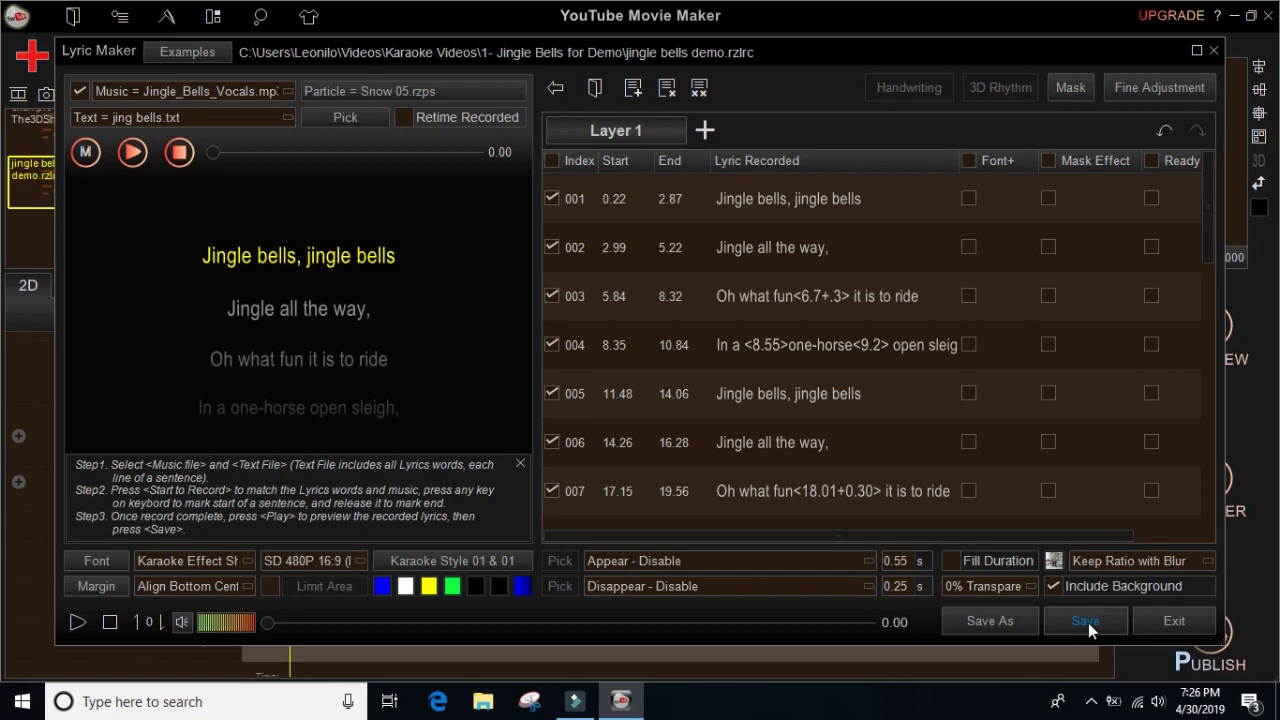
click(1172, 621)
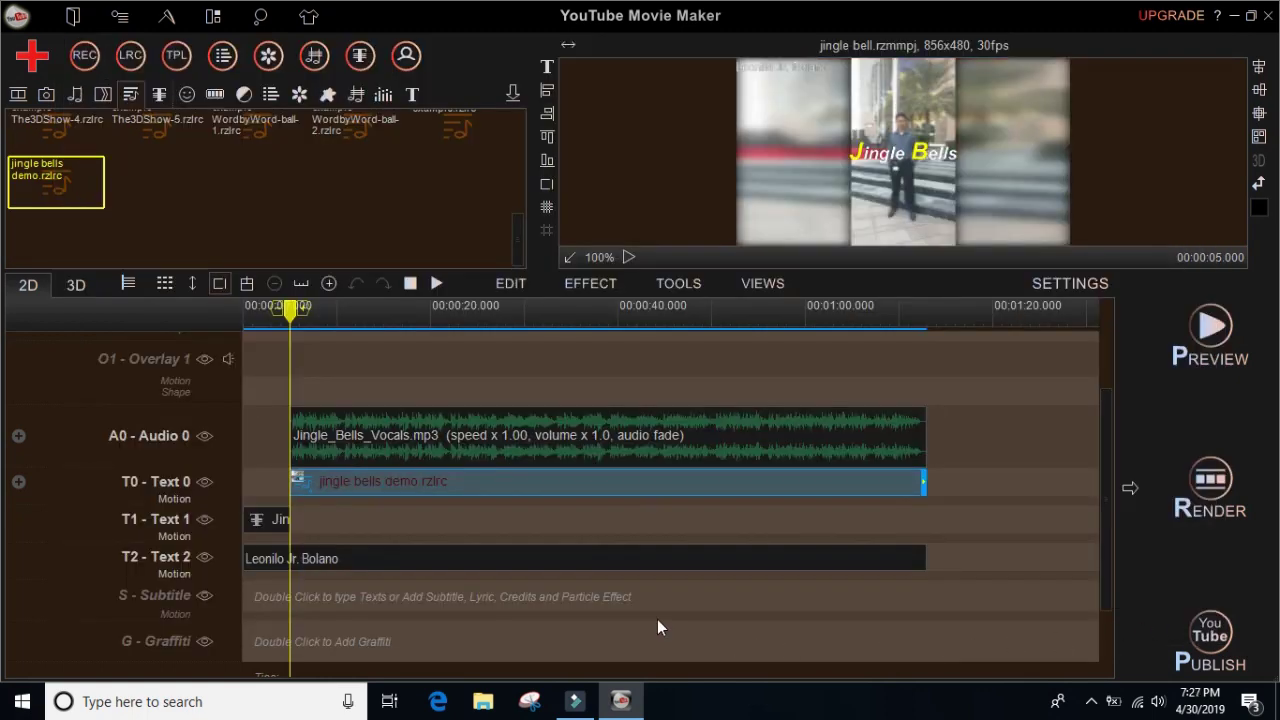
Step: Open the project's render output dialog for an MP4 video and cancel it
click(1206, 478)
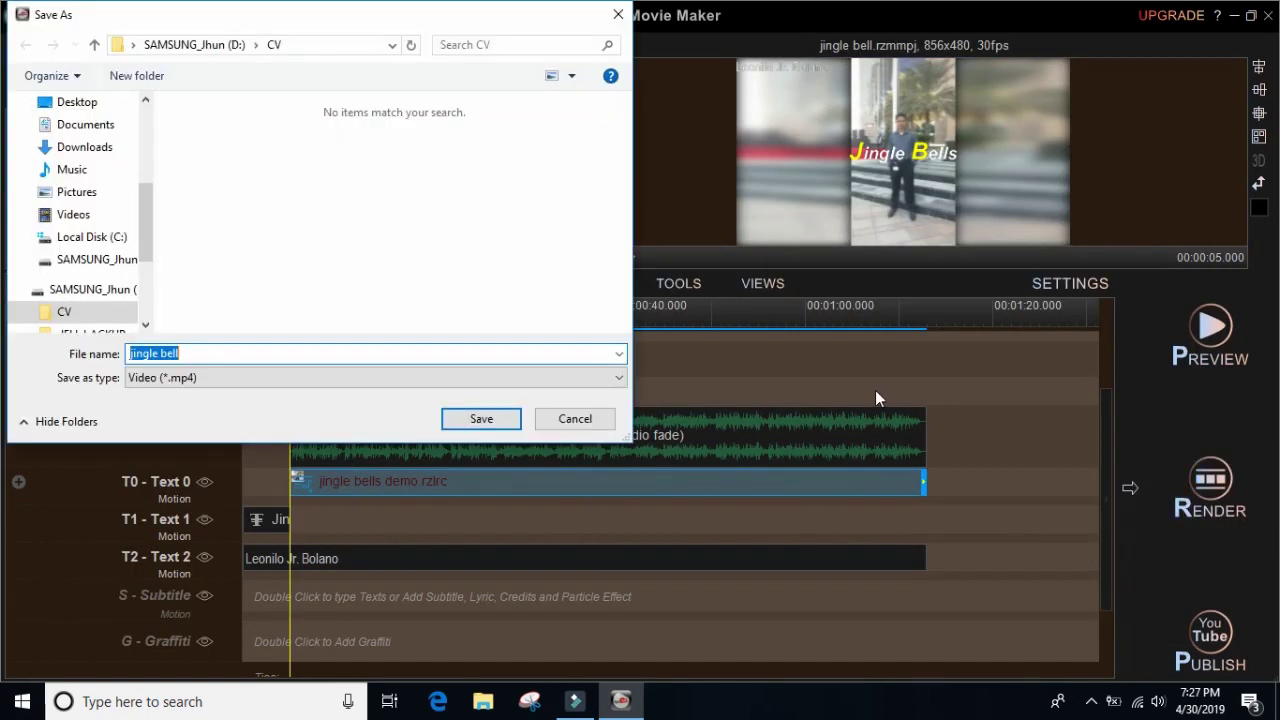
click(590, 420)
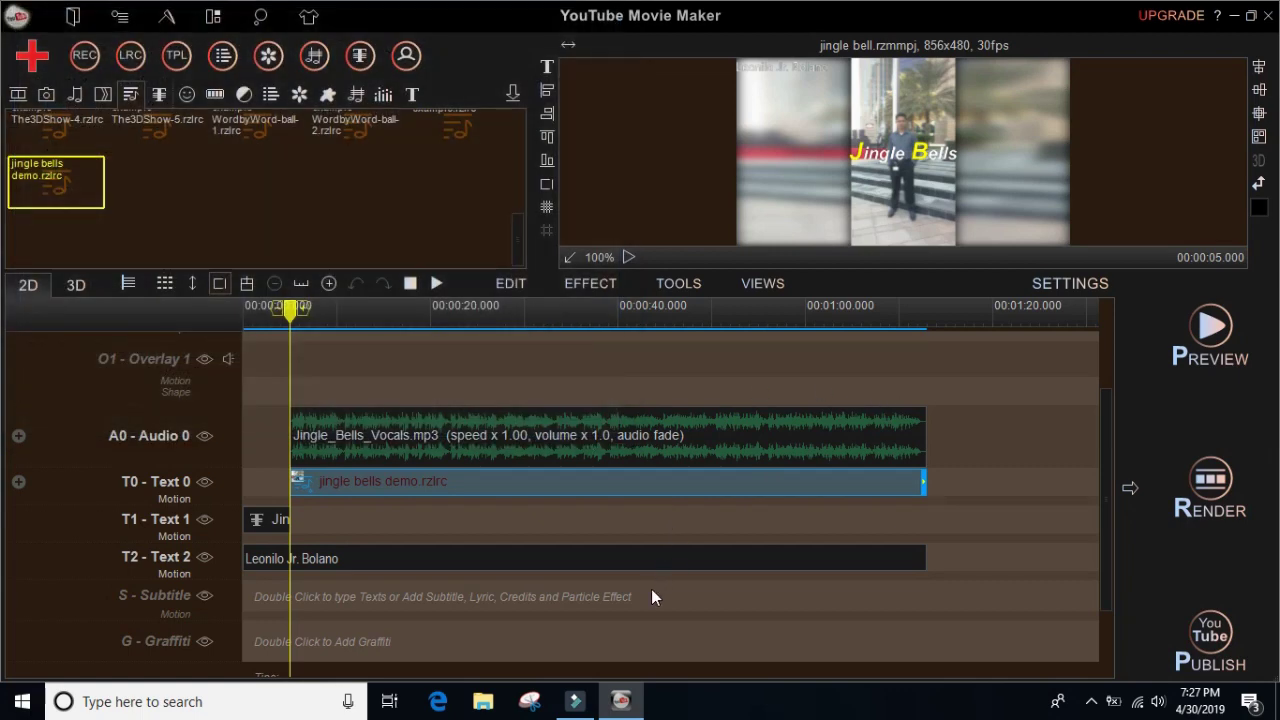